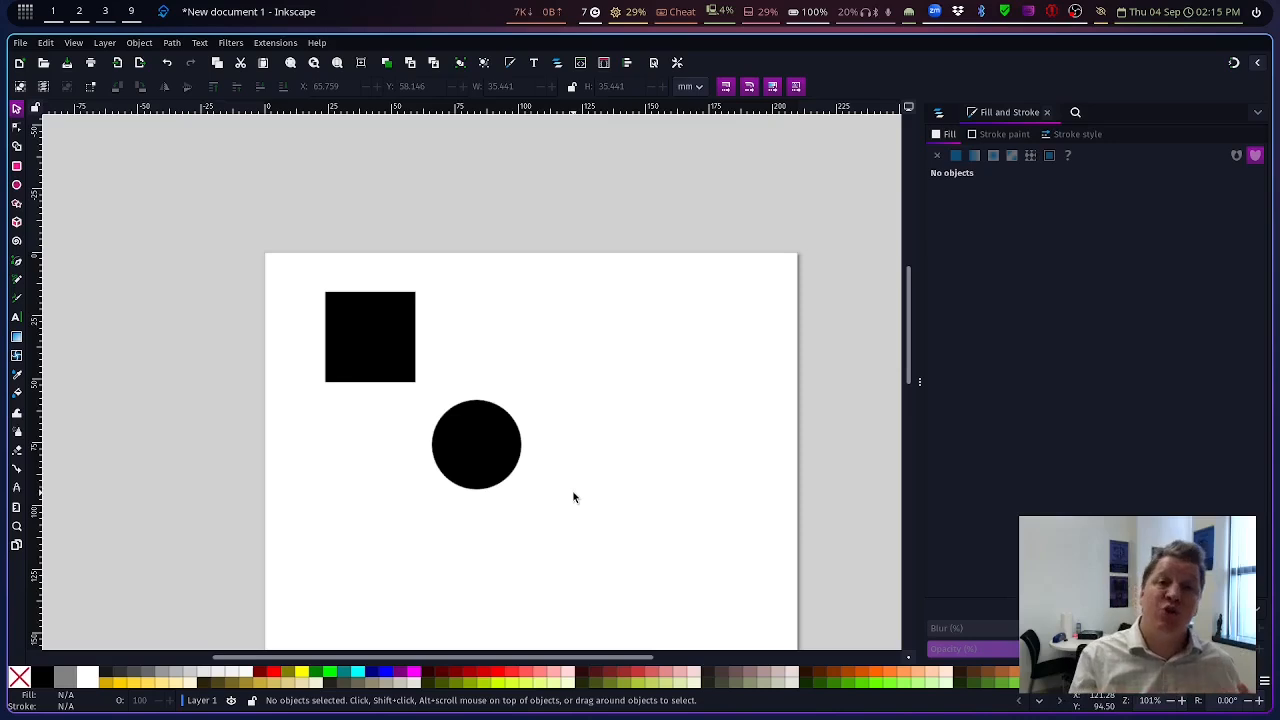
# - Select the square, detach the Fill and Stroke dialog, and redock it as a tab beside Find/Replace
pyautogui.click(372, 337)
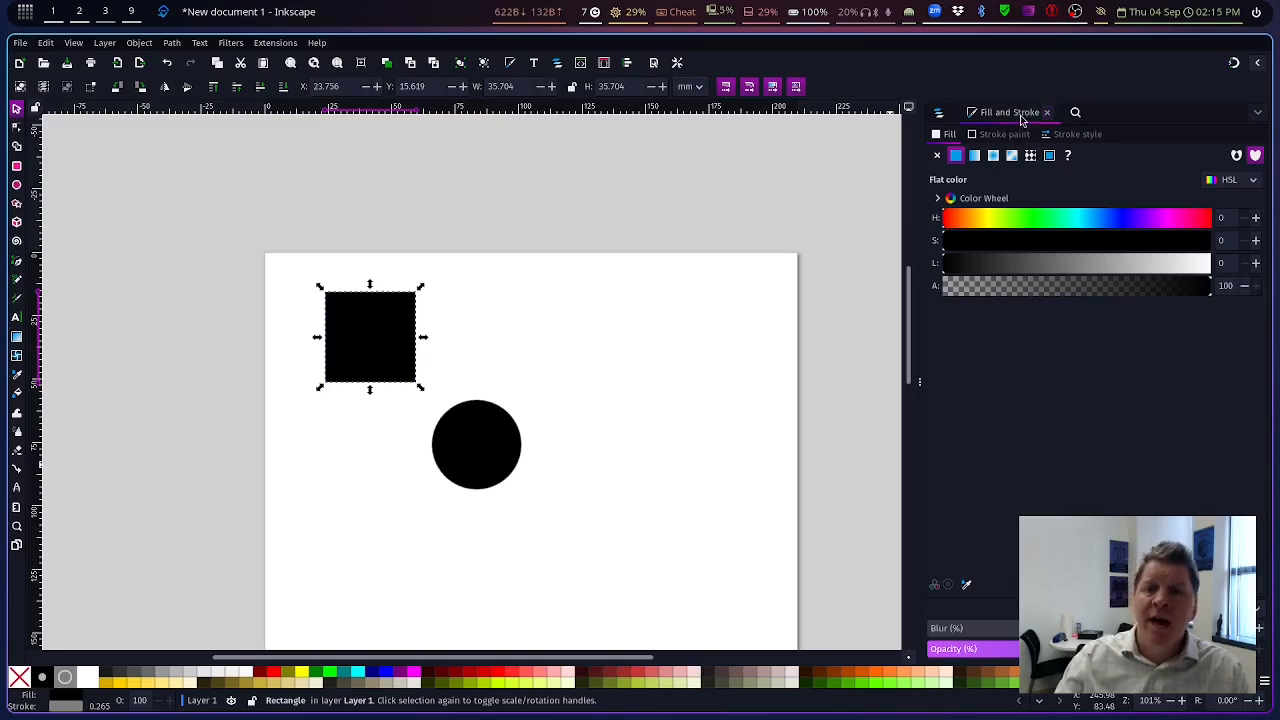
pyautogui.moveTo(1028, 114)
pyautogui.mouseDown()
pyautogui.moveTo(926, 177)
pyautogui.moveTo(926, 249)
pyautogui.moveTo(1219, 129)
pyautogui.moveTo(1172, 112)
pyautogui.moveTo(988, 117)
pyautogui.mouseUp()
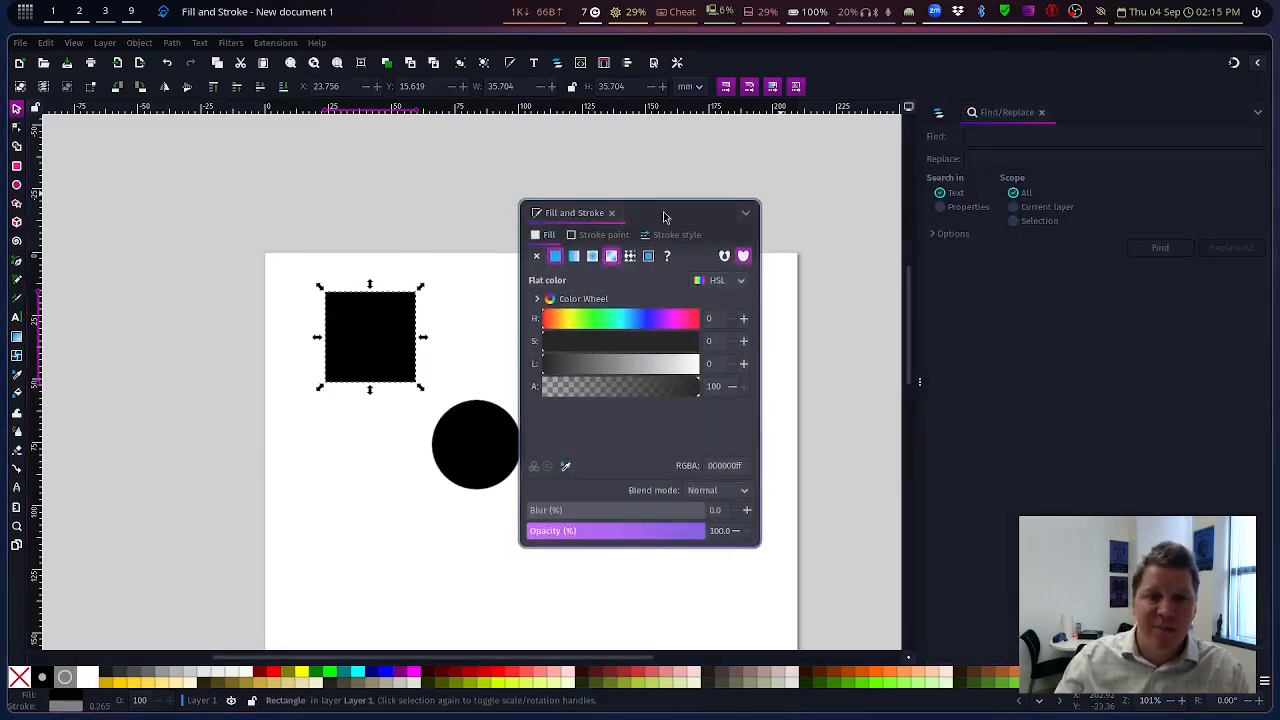
pyautogui.moveTo(558, 214)
pyautogui.mouseDown()
pyautogui.moveTo(572, 235)
pyautogui.moveTo(577, 216)
pyautogui.mouseUp()
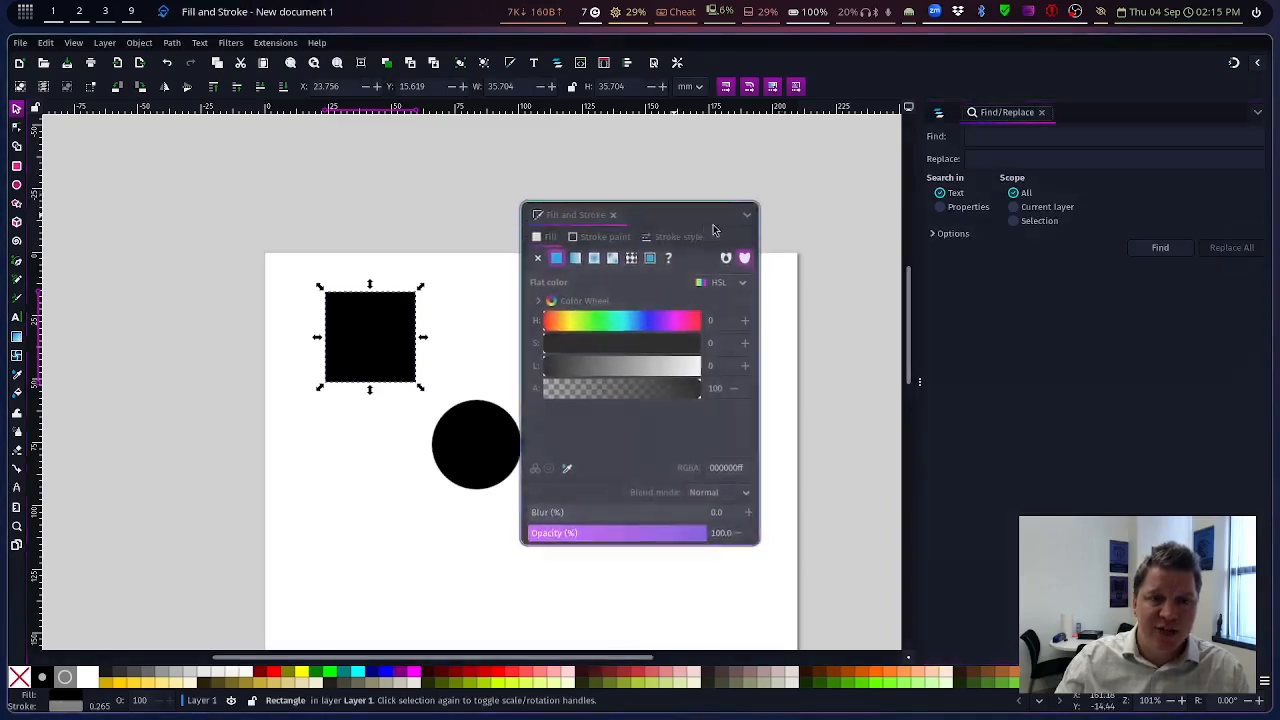
pyautogui.moveTo(685, 231)
pyautogui.mouseDown()
pyautogui.moveTo(786, 237)
pyautogui.moveTo(1068, 126)
pyautogui.mouseUp()
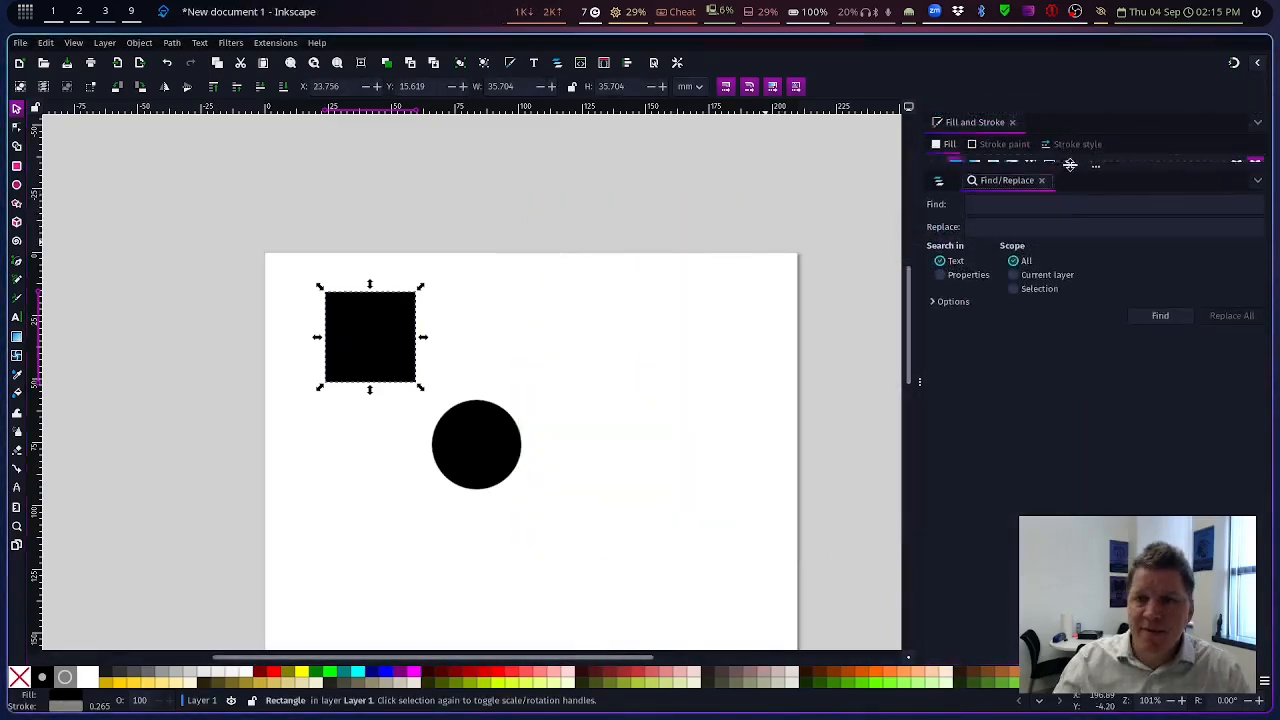
pyautogui.moveTo(980, 123)
pyautogui.mouseDown()
pyautogui.moveTo(1086, 291)
pyautogui.moveTo(1081, 282)
pyautogui.mouseUp()
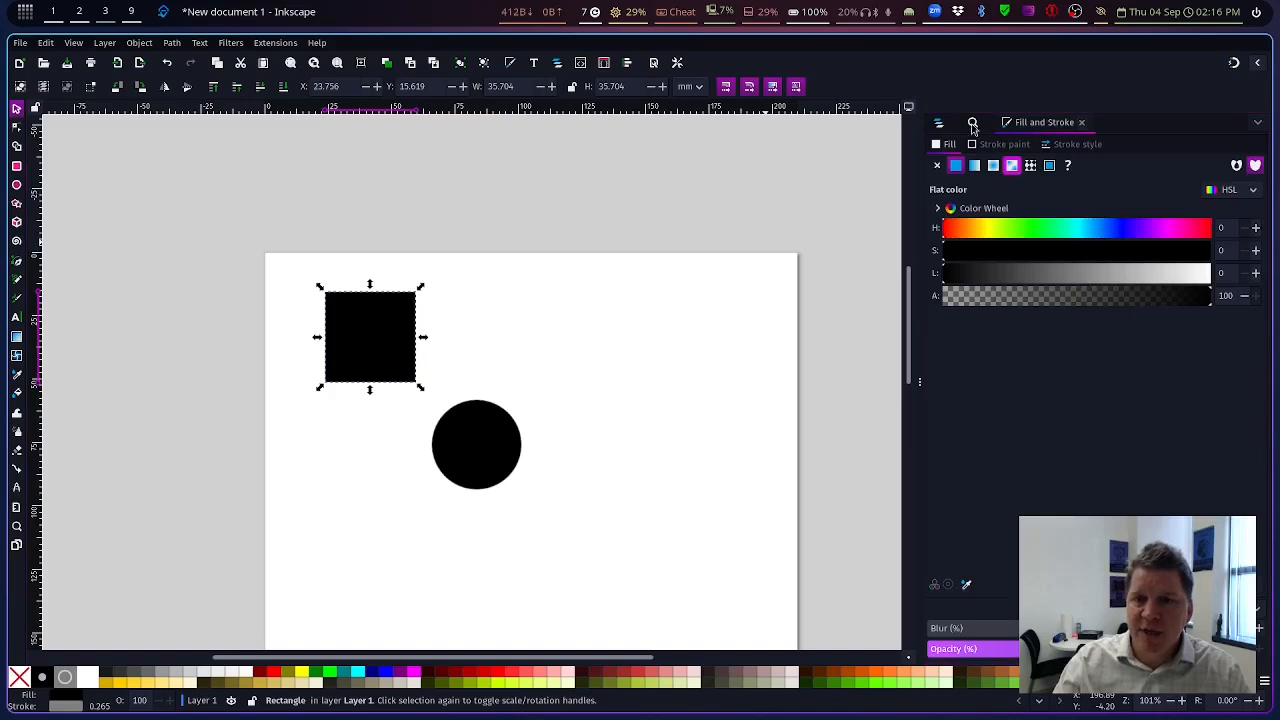
pyautogui.click(150, 43)
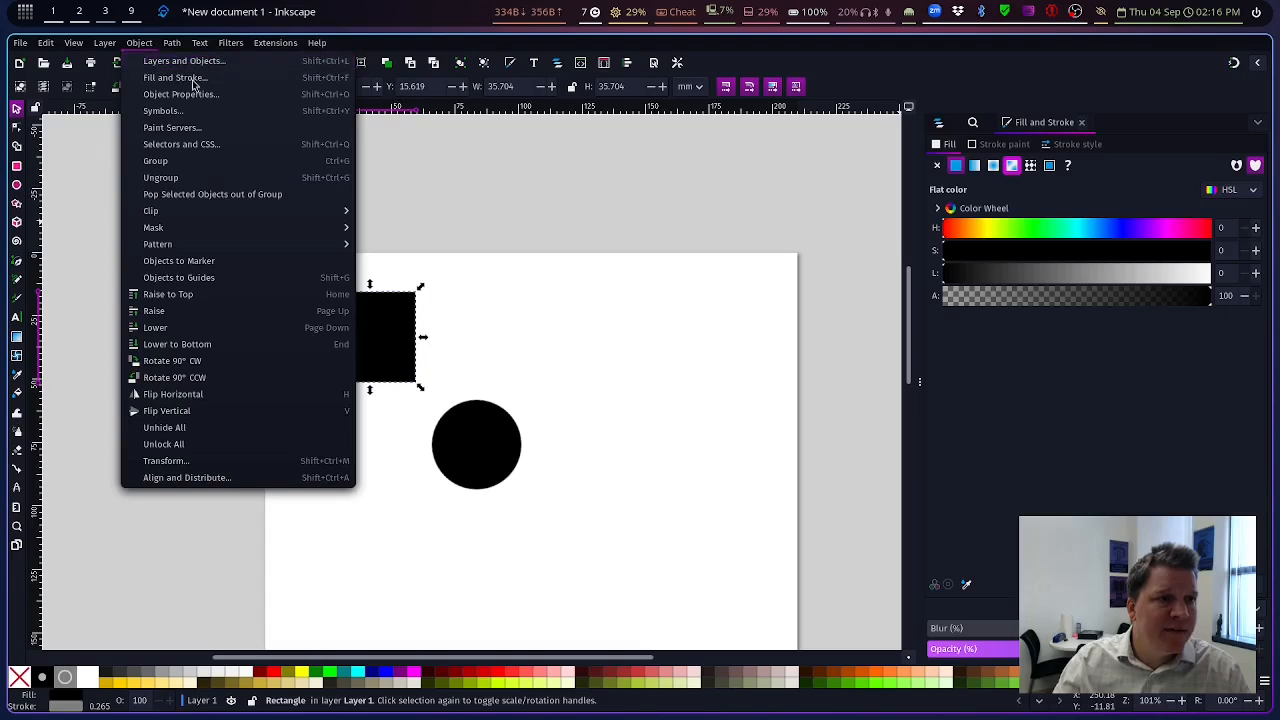
pyautogui.click(320, 84)
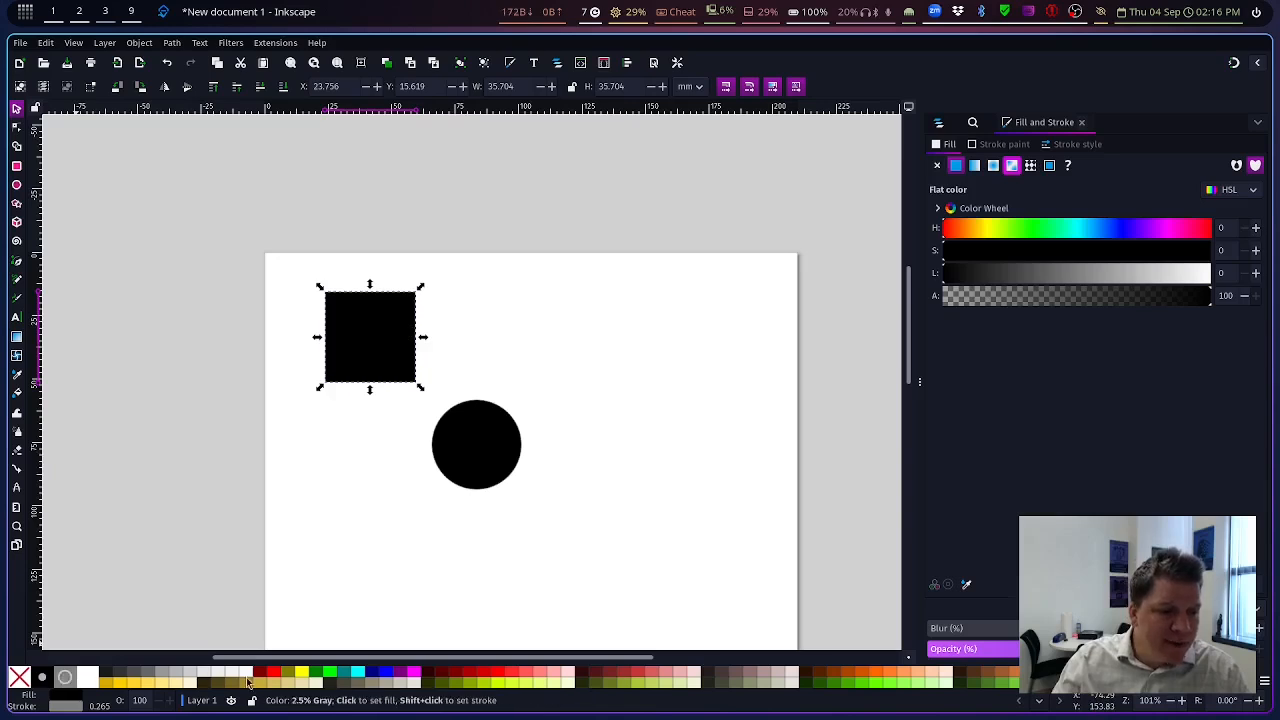
# - Try green, teal and red fills on the square, and settle on a purple fill with a red stroke
pyautogui.click(330, 674)
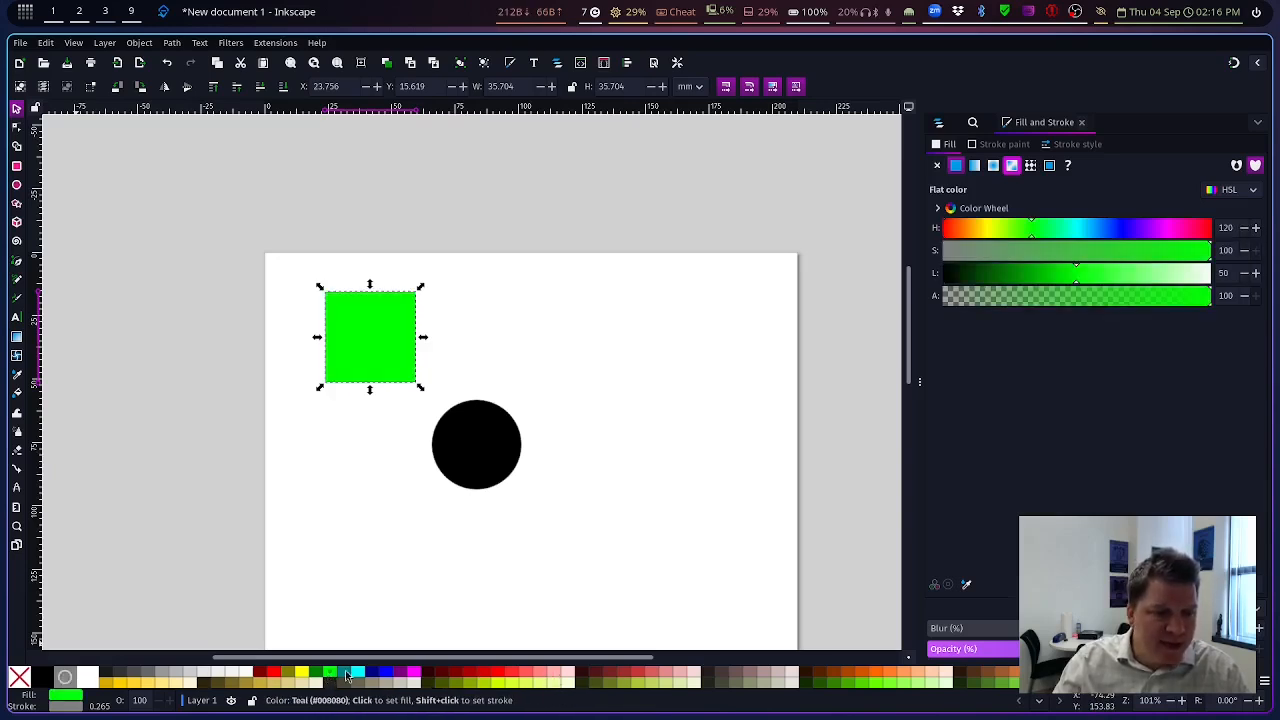
pyautogui.click(344, 672)
pyautogui.click(400, 672)
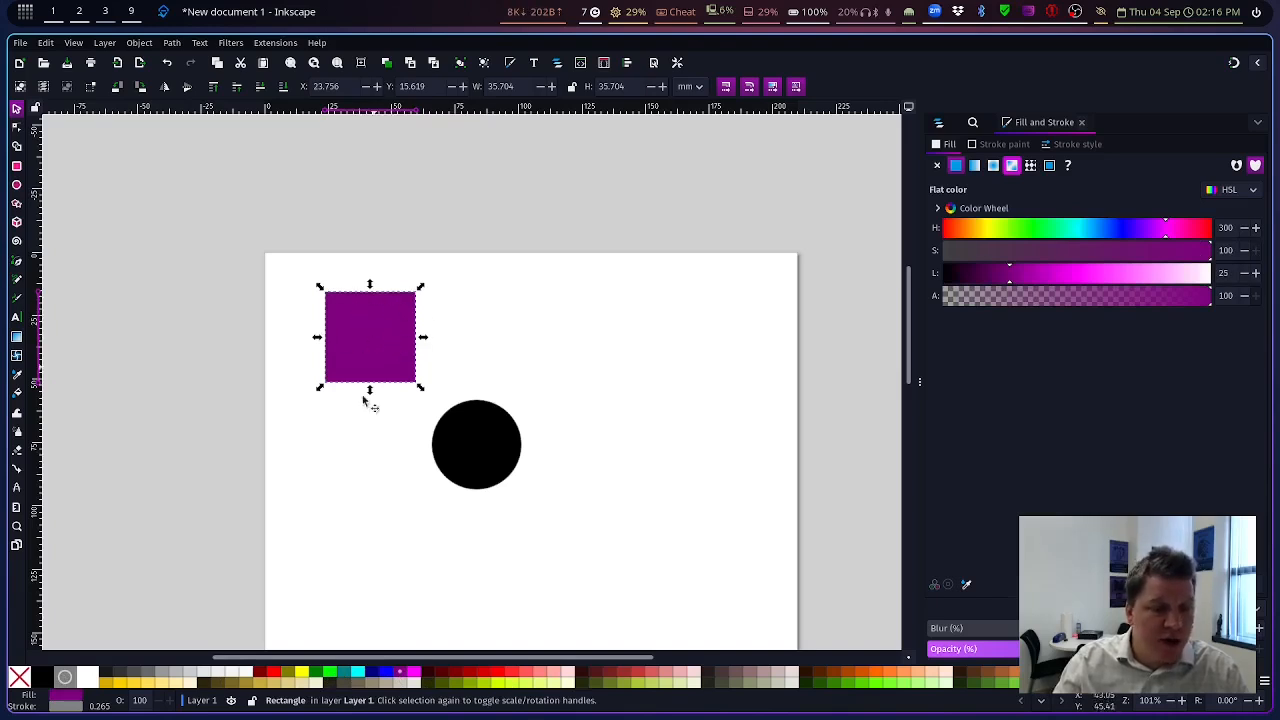
pyautogui.click(497, 678)
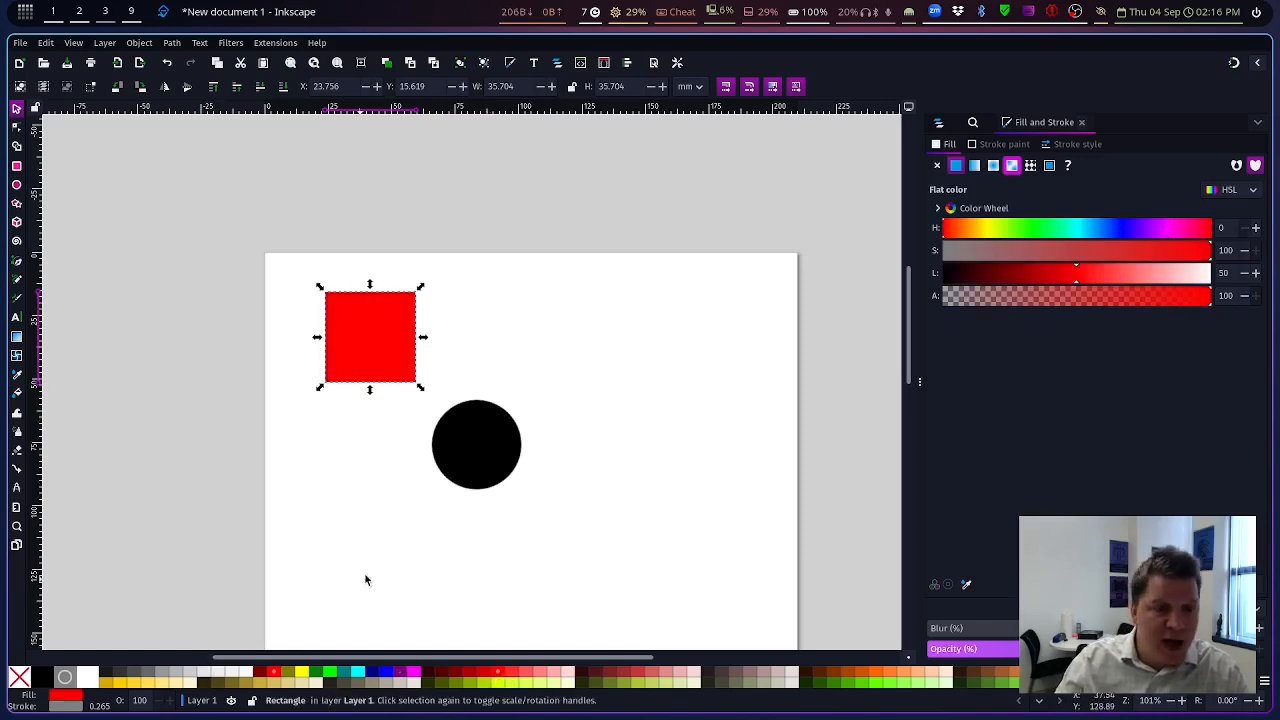
pyautogui.click(401, 673)
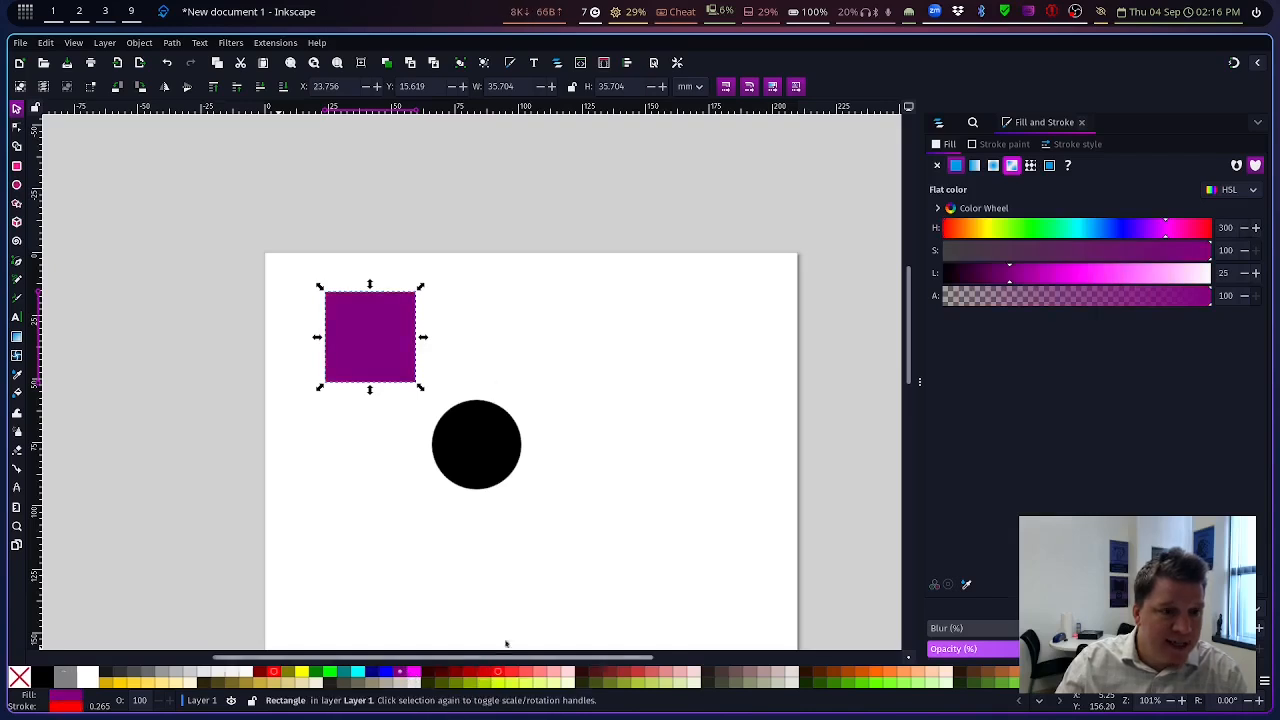
pyautogui.click(431, 303)
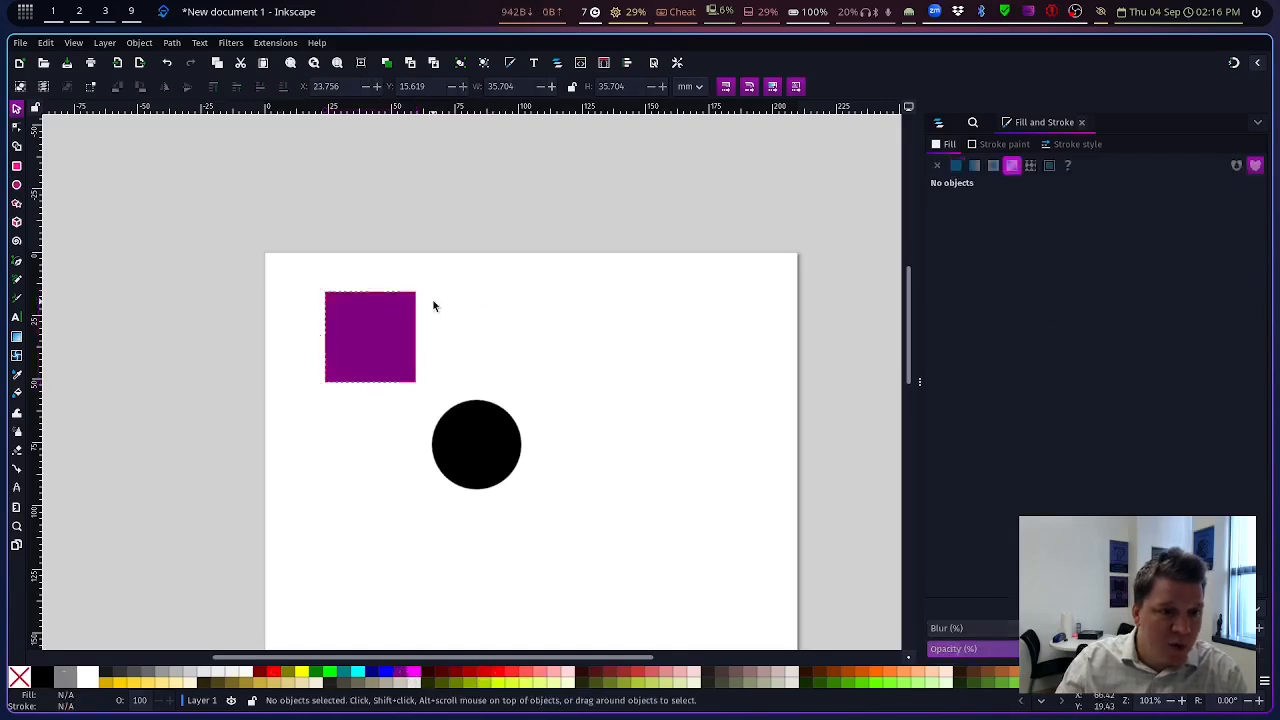
# - Adjust the square's flat fill colour to hue 310 and lightness 47, keeping alpha at 100 and the HSL colour model
pyautogui.click(368, 315)
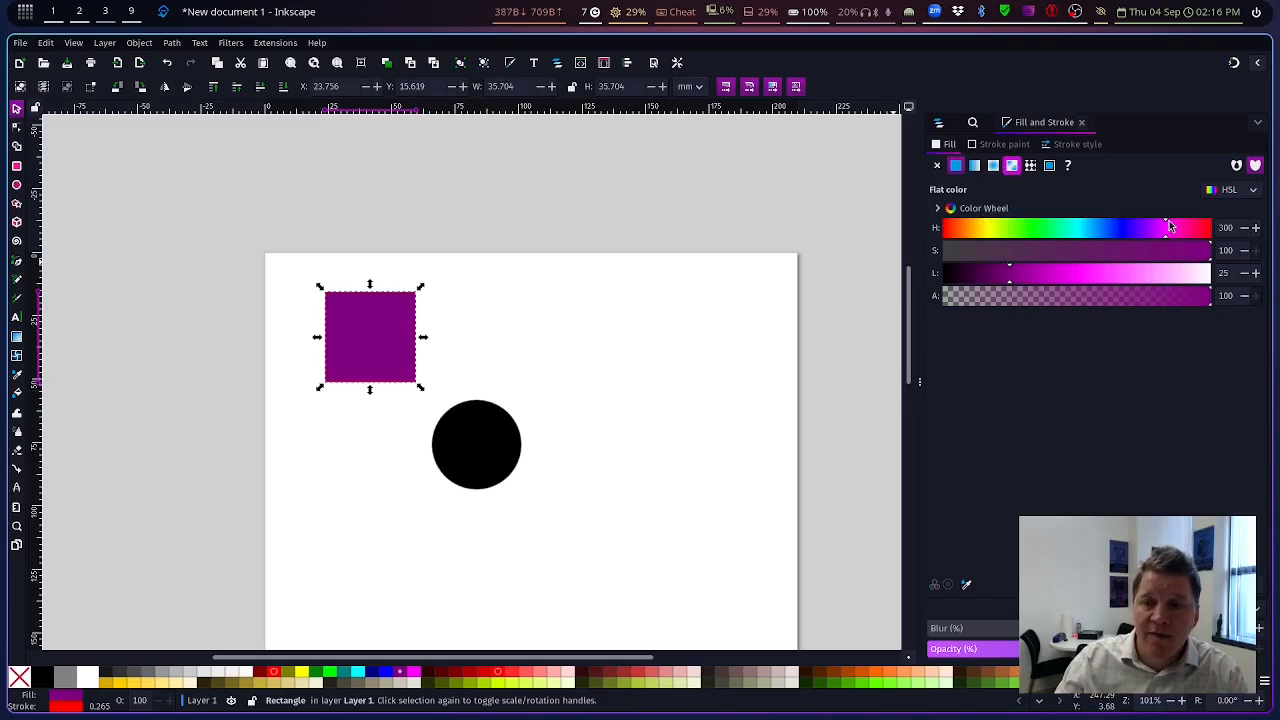
pyautogui.moveTo(1168, 230)
pyautogui.mouseDown()
pyautogui.moveTo(1149, 225)
pyautogui.moveTo(1175, 230)
pyautogui.mouseUp()
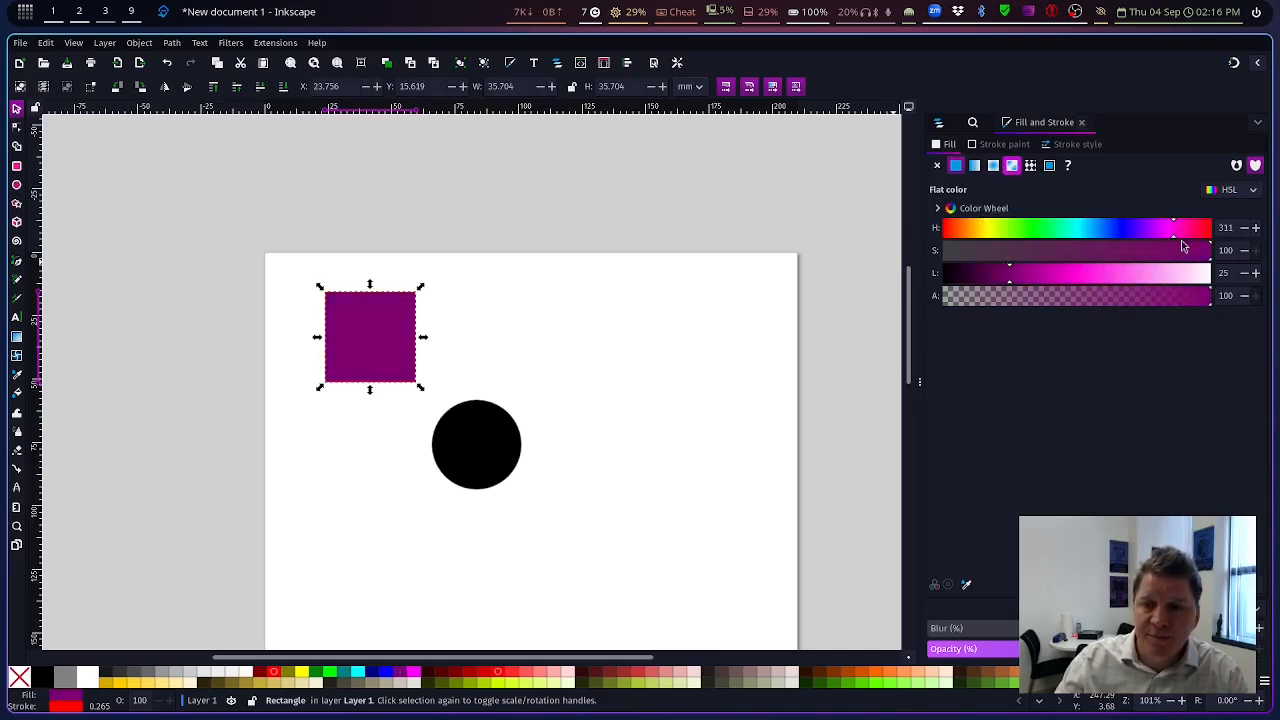
pyautogui.moveTo(1125, 274); pyautogui.dragTo(1060, 275)
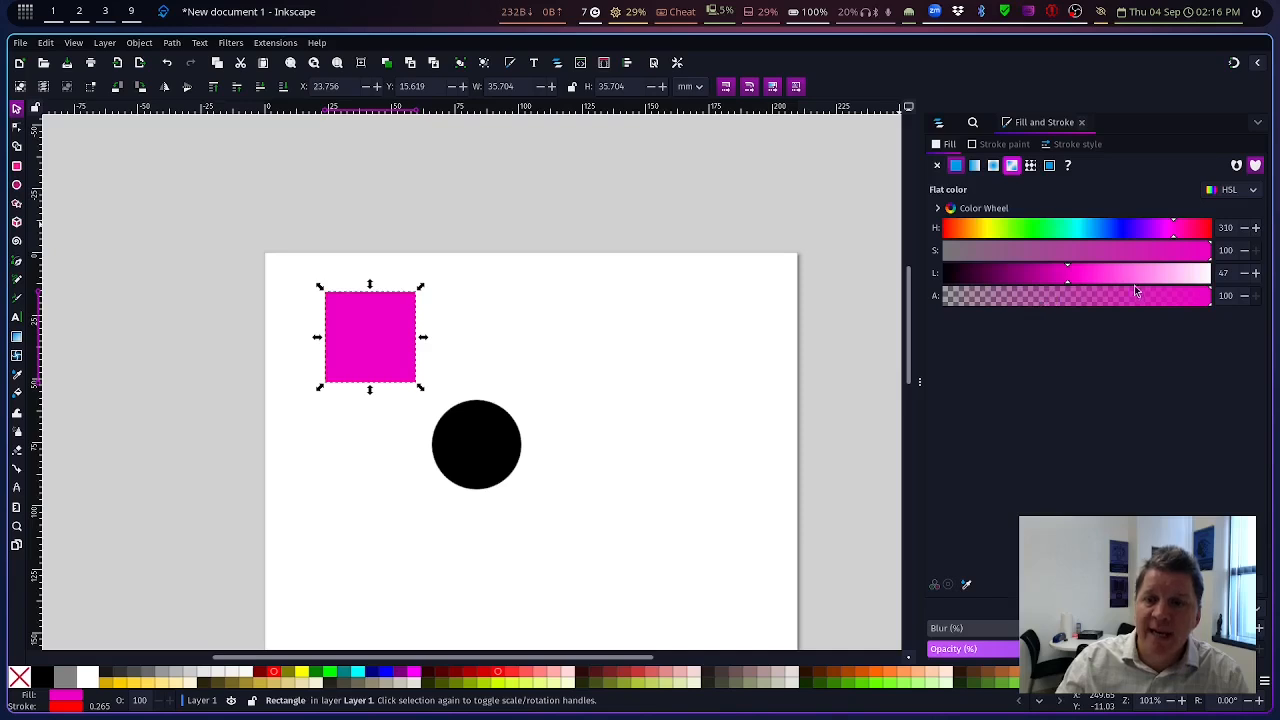
pyautogui.moveTo(1063, 295); pyautogui.dragTo(1191, 289)
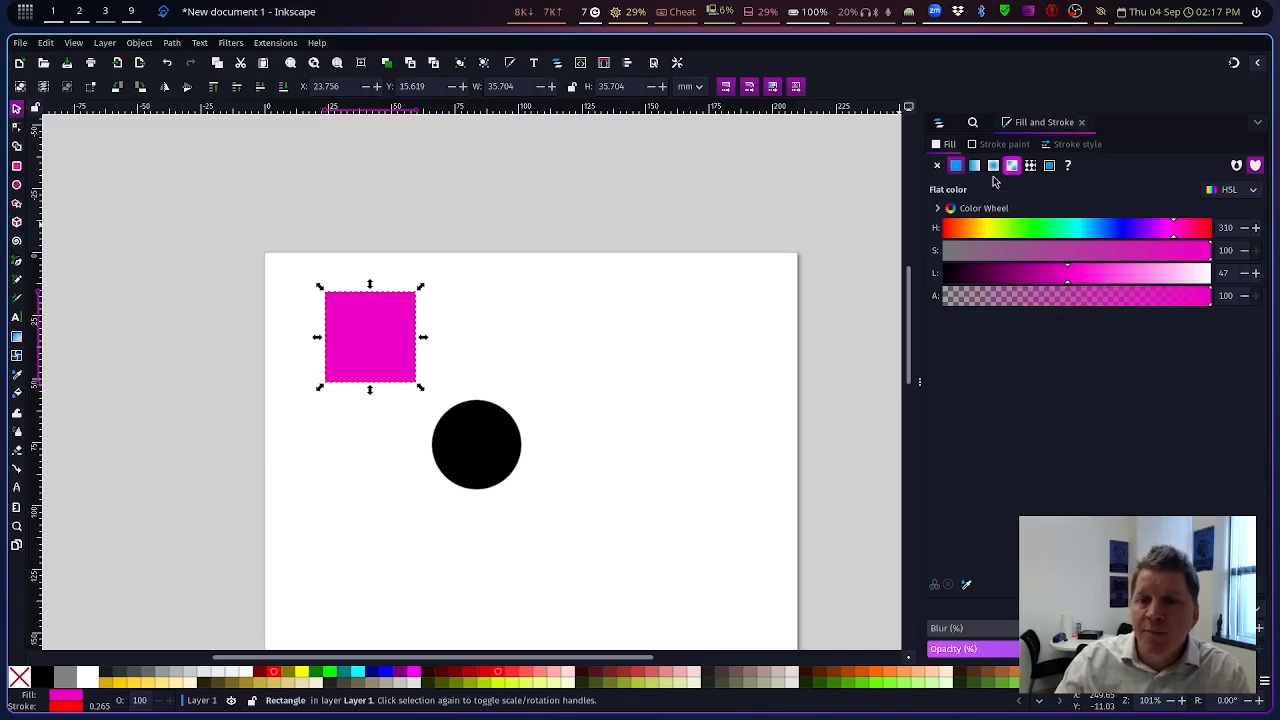
pyautogui.click(1245, 191)
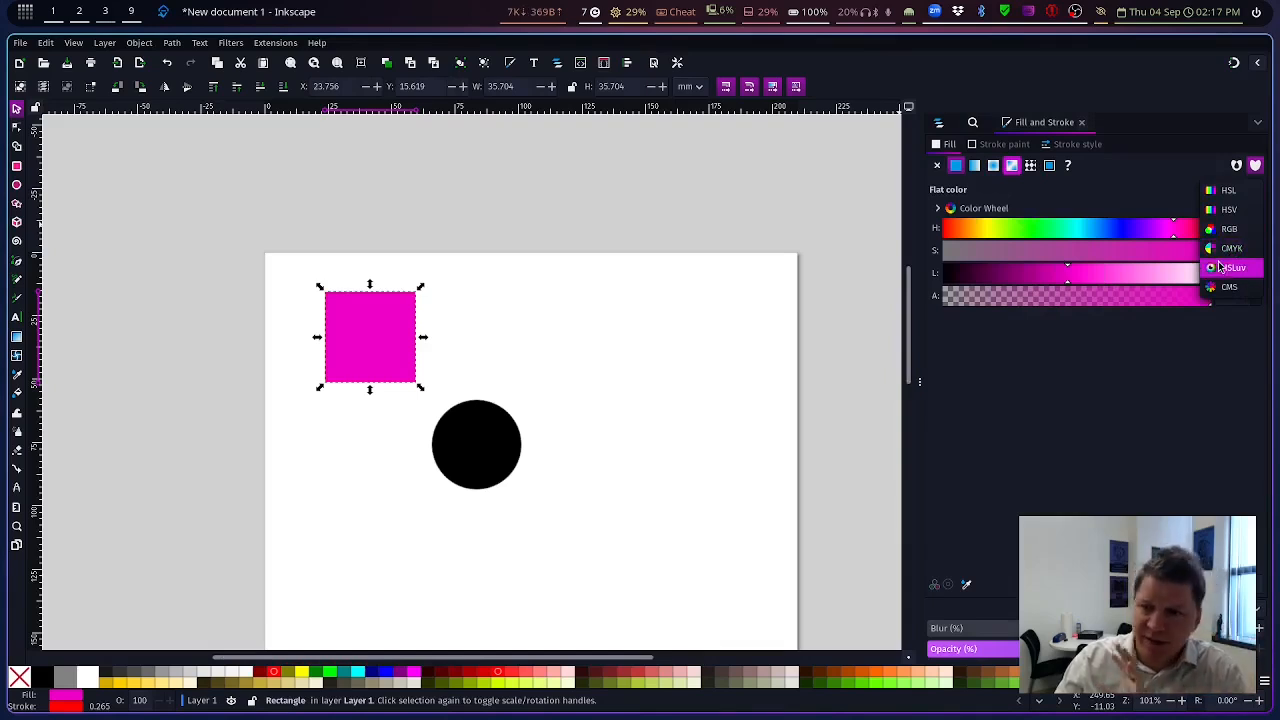
pyautogui.press('Escape')
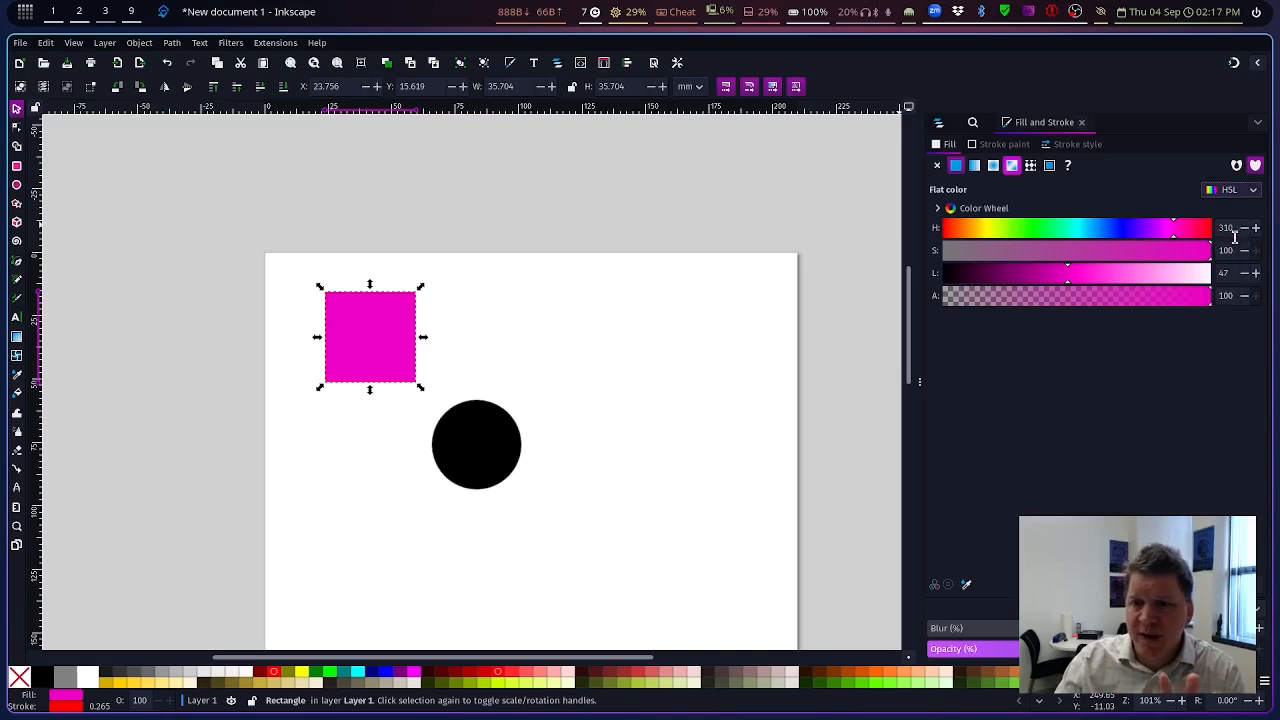
# - Show the colour wheel for the square's stroke paint and pick a muted reddish brown with hue 6
pyautogui.click(1008, 146)
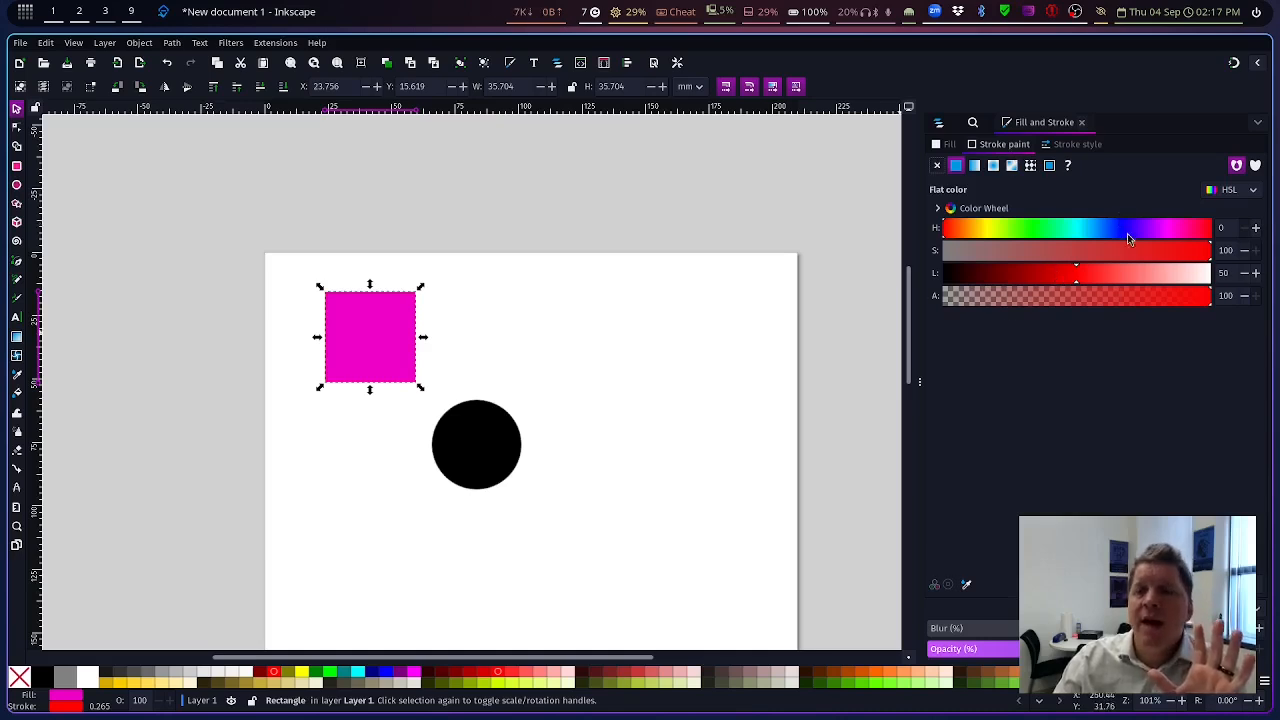
pyautogui.click(939, 212)
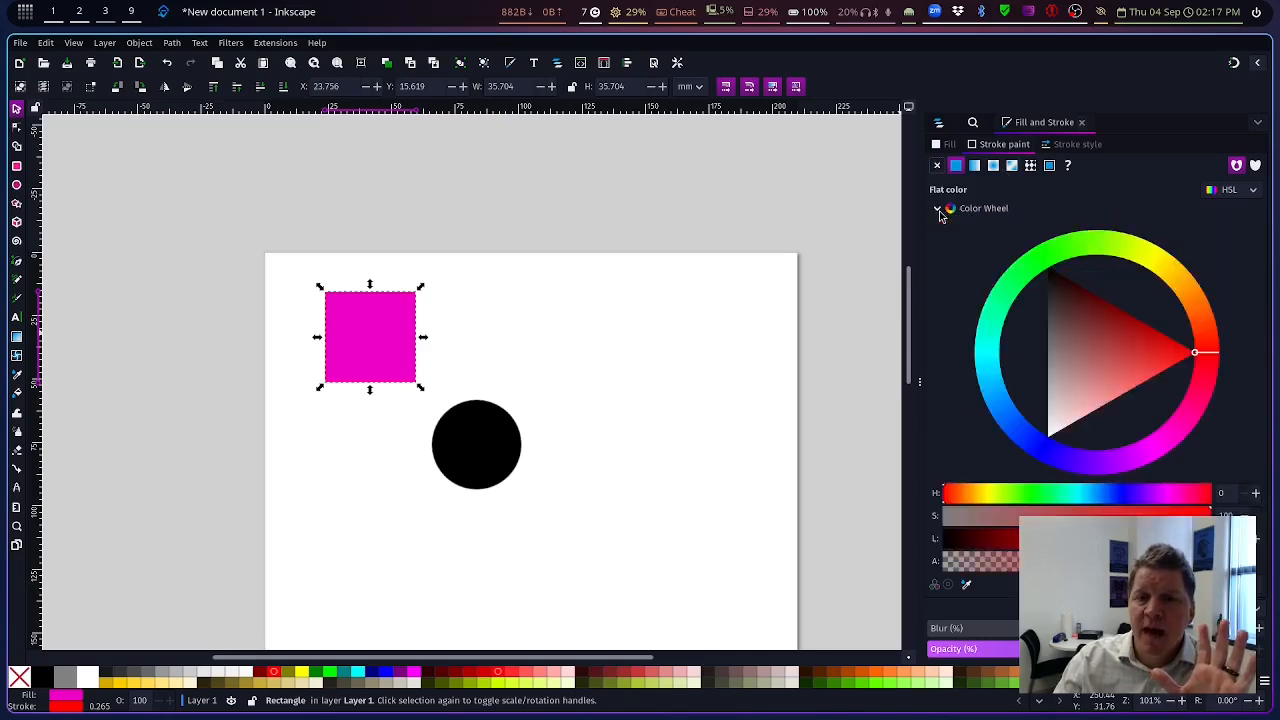
pyautogui.moveTo(1183, 306)
pyautogui.mouseDown()
pyautogui.moveTo(1165, 270)
pyautogui.moveTo(1068, 250)
pyautogui.moveTo(1173, 287)
pyautogui.moveTo(1203, 338)
pyautogui.moveTo(1158, 343)
pyautogui.moveTo(1099, 376)
pyautogui.moveTo(1061, 329)
pyautogui.moveTo(1155, 351)
pyautogui.moveTo(1112, 315)
pyautogui.moveTo(1090, 333)
pyautogui.mouseUp()
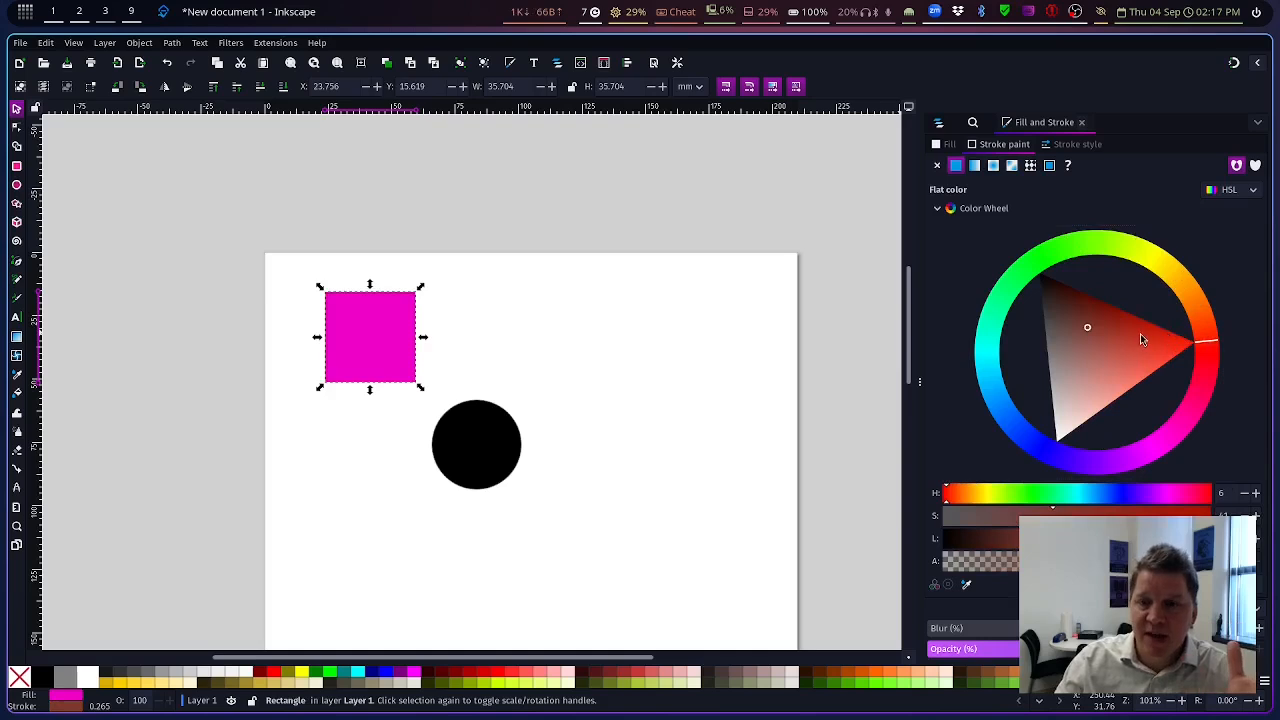
# - Set the square's stroke width to 4 mm in the stroke style settings
pyautogui.press('-')
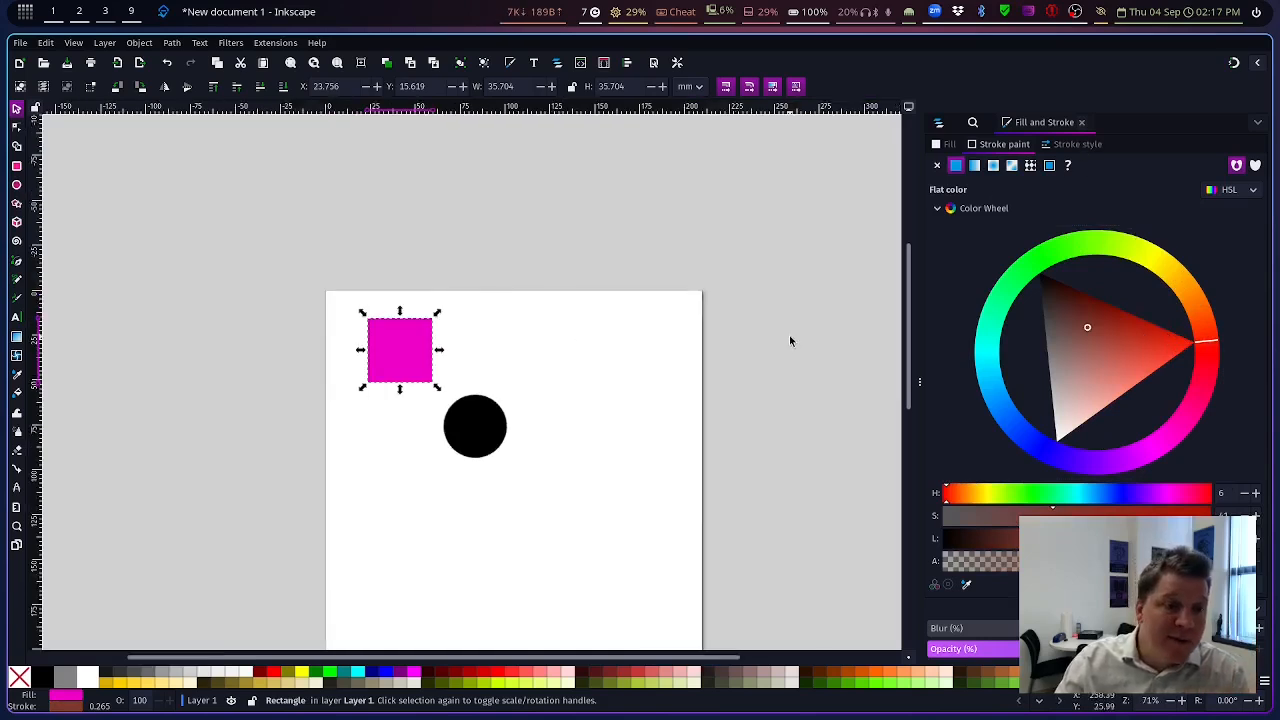
pyautogui.click(1075, 146)
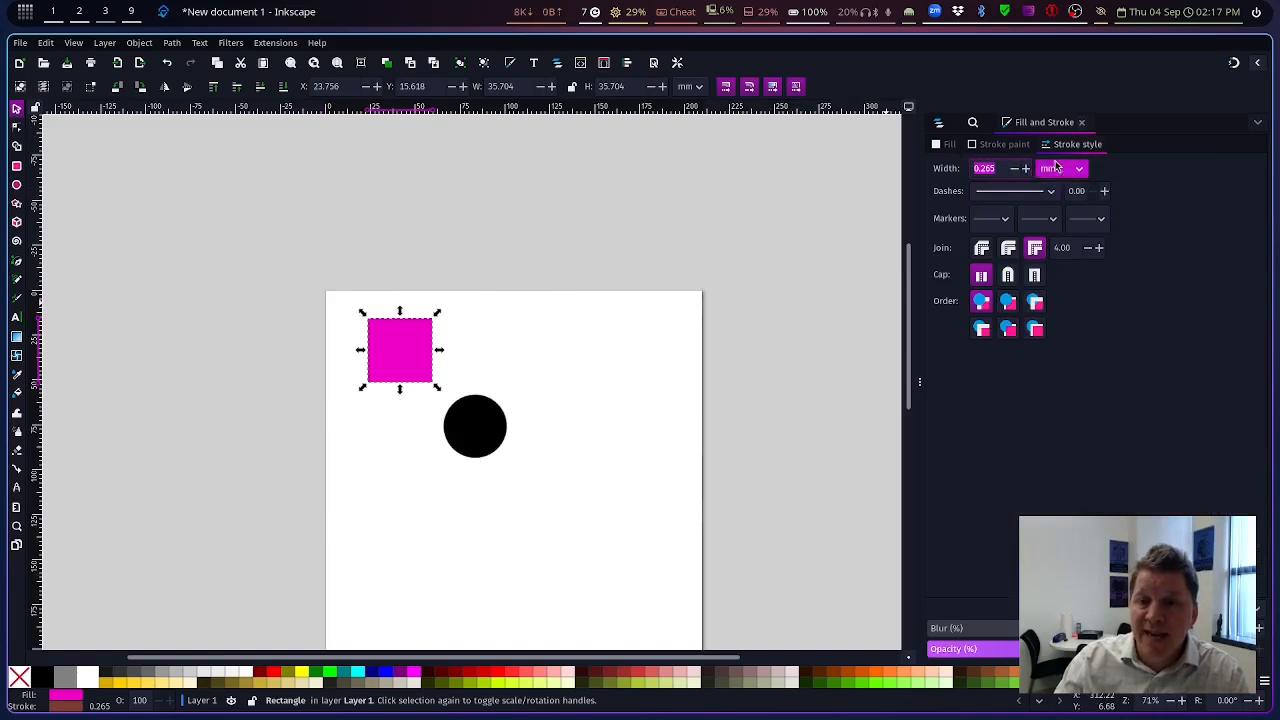
pyautogui.click(1058, 168)
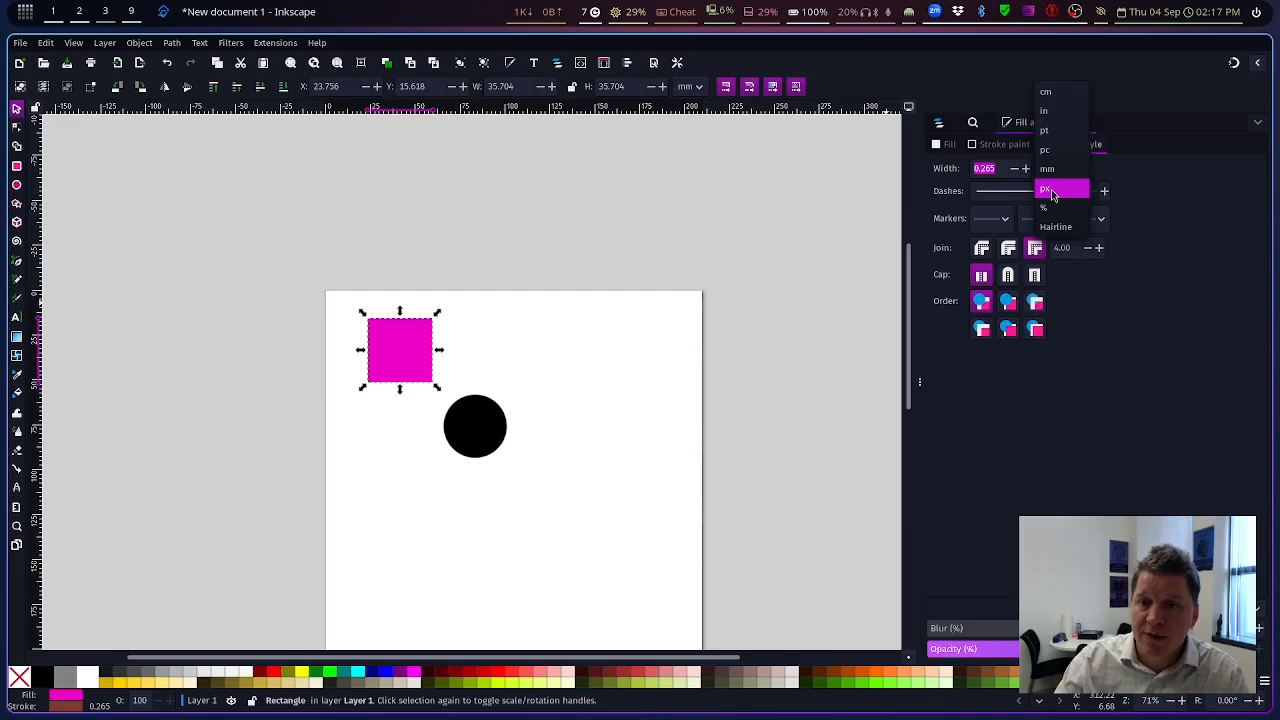
pyautogui.click(1050, 168)
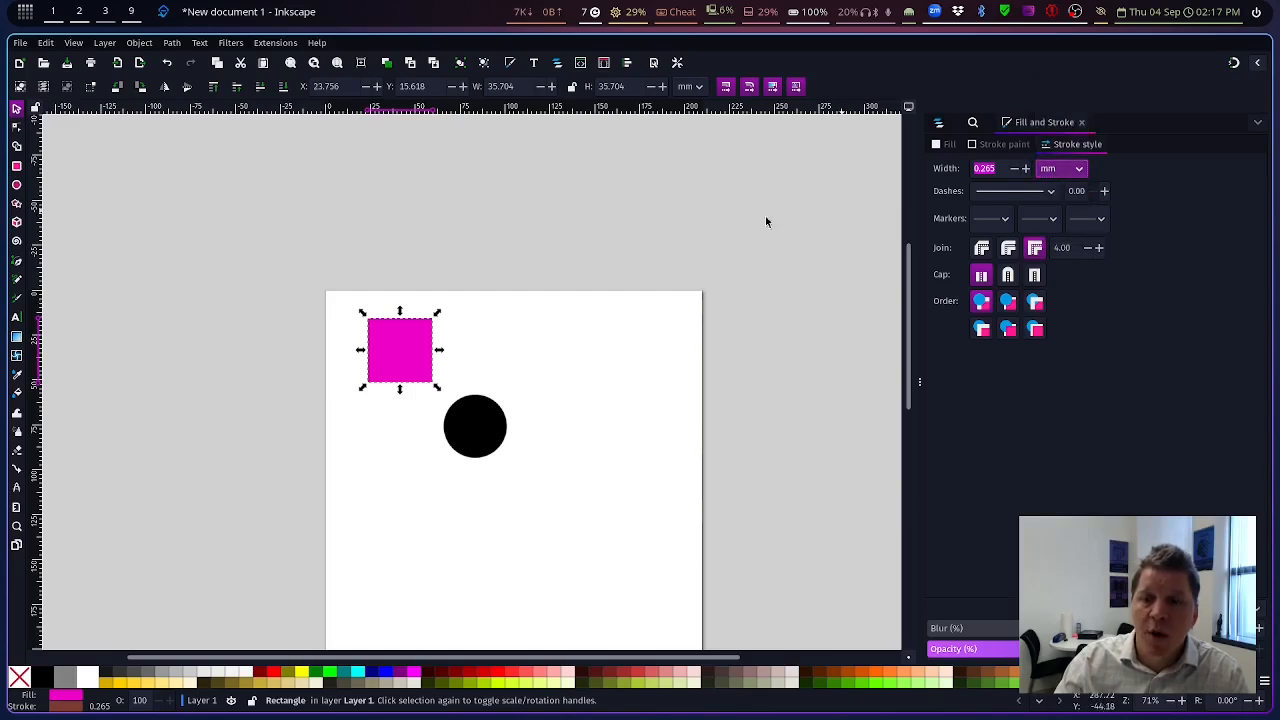
pyautogui.press('4')
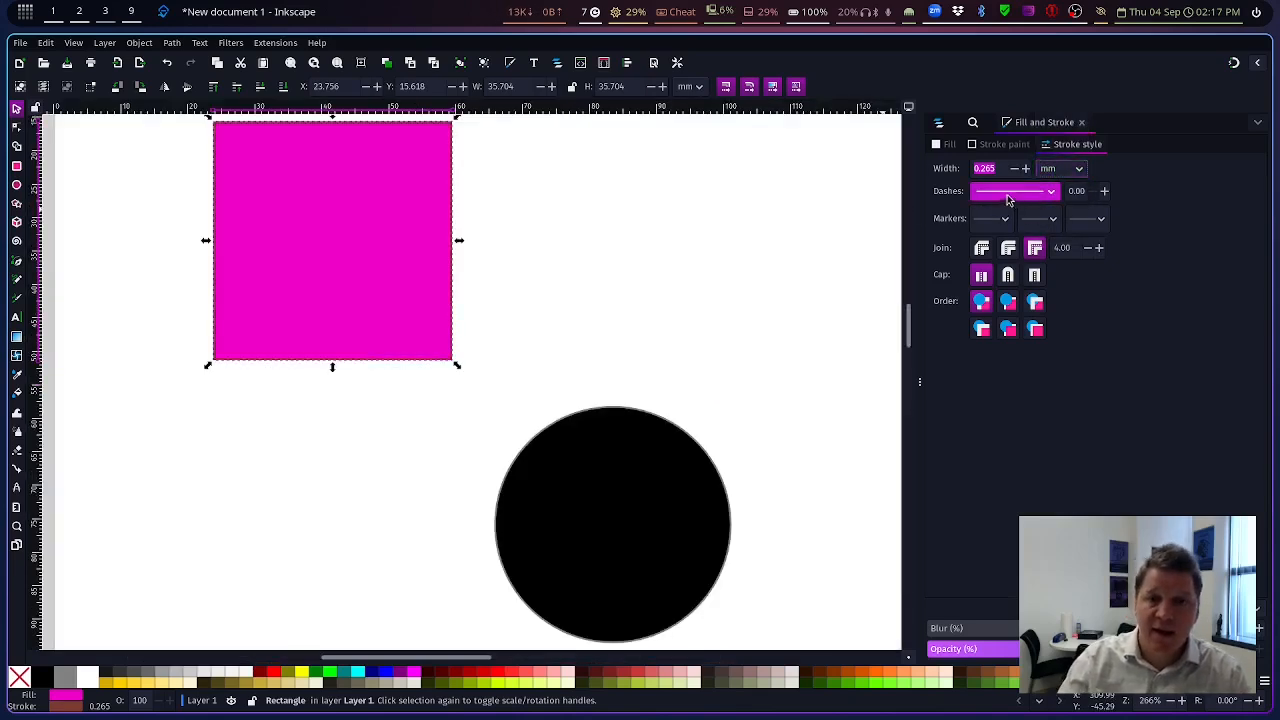
pyautogui.click(990, 169)
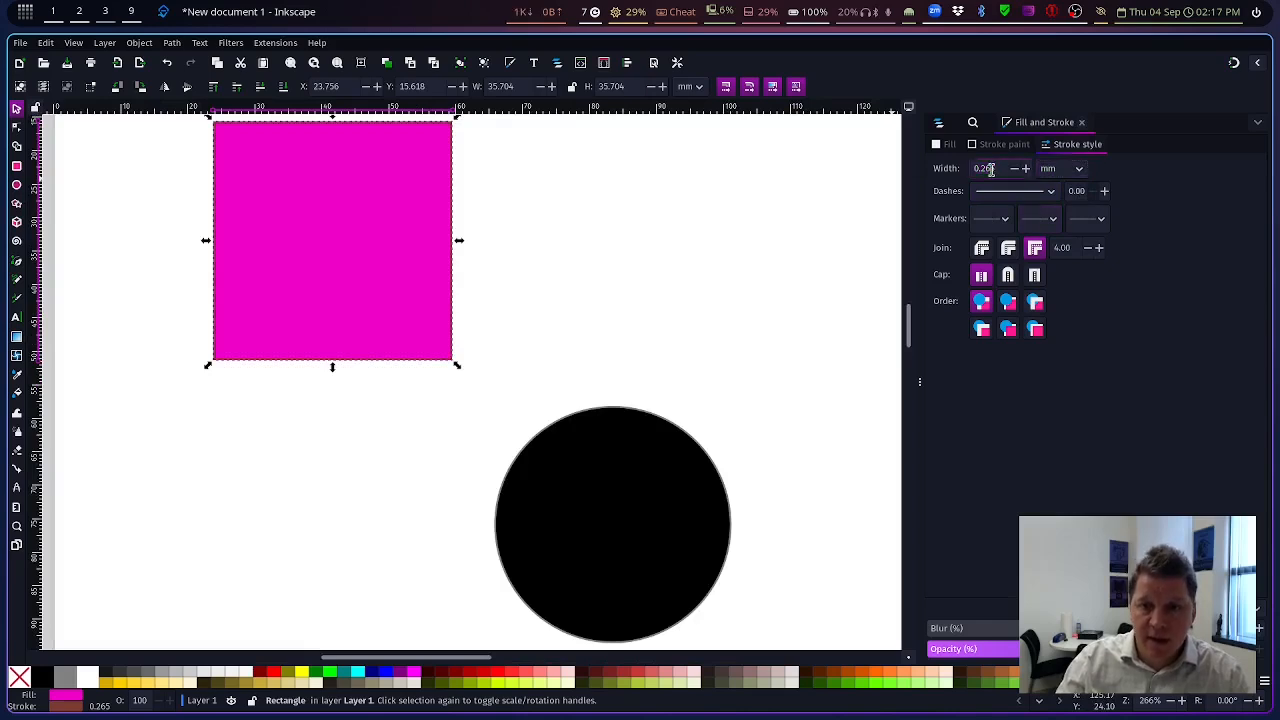
pyautogui.doubleClick(990, 169)
pyautogui.write('4')
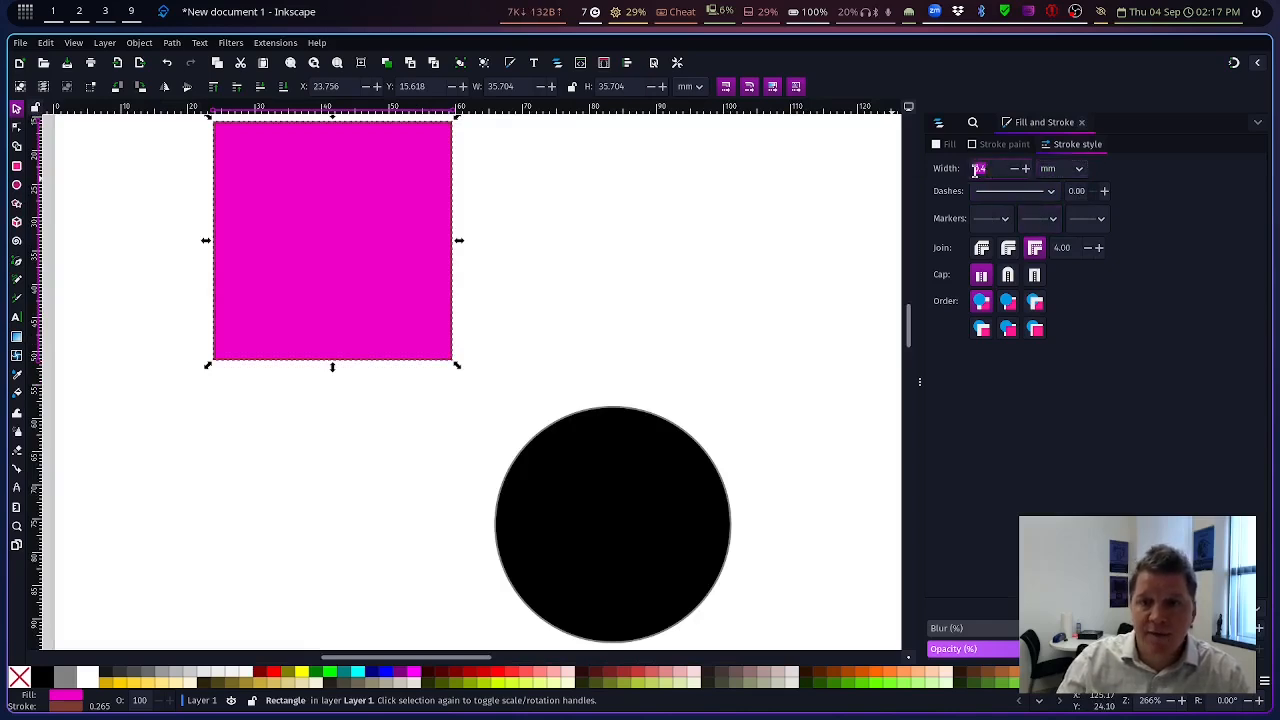
pyautogui.press('Return')
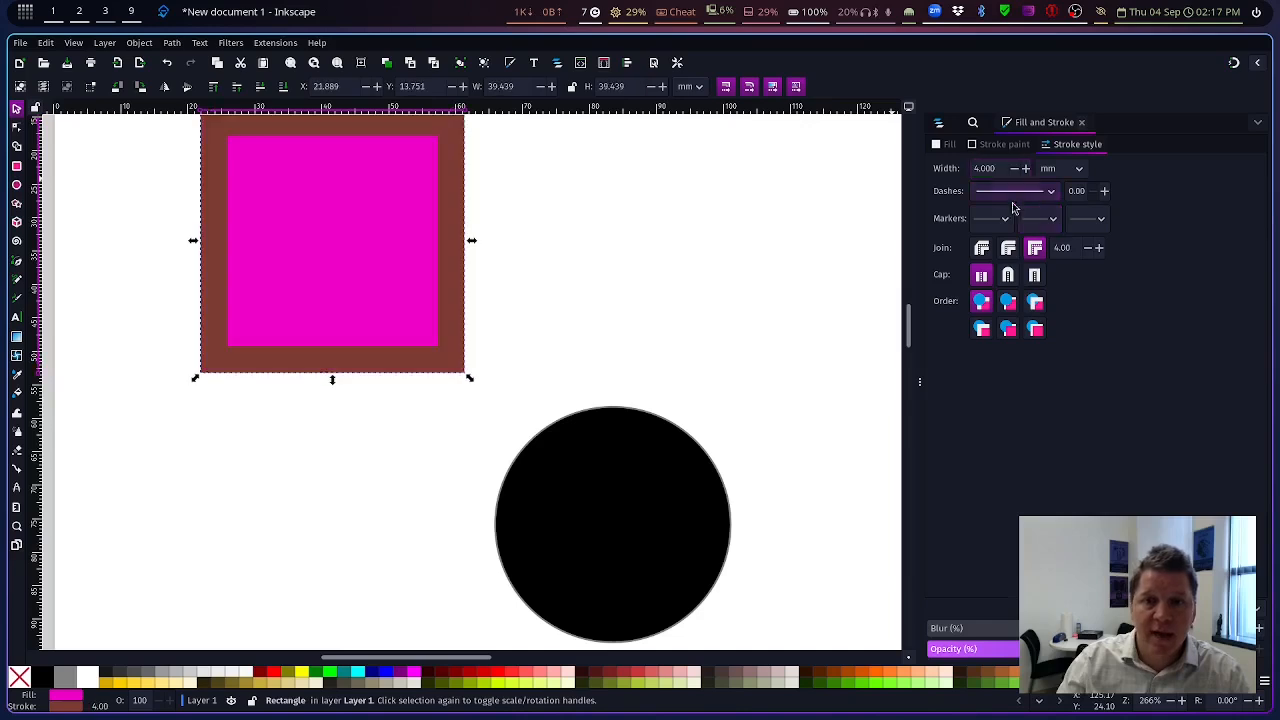
# - Try two reds from the palette as the square's stroke colour, and settle on navy blue
pyautogui.scroll(4, 451, 293)
pyautogui.scroll(-2, 449, 304)
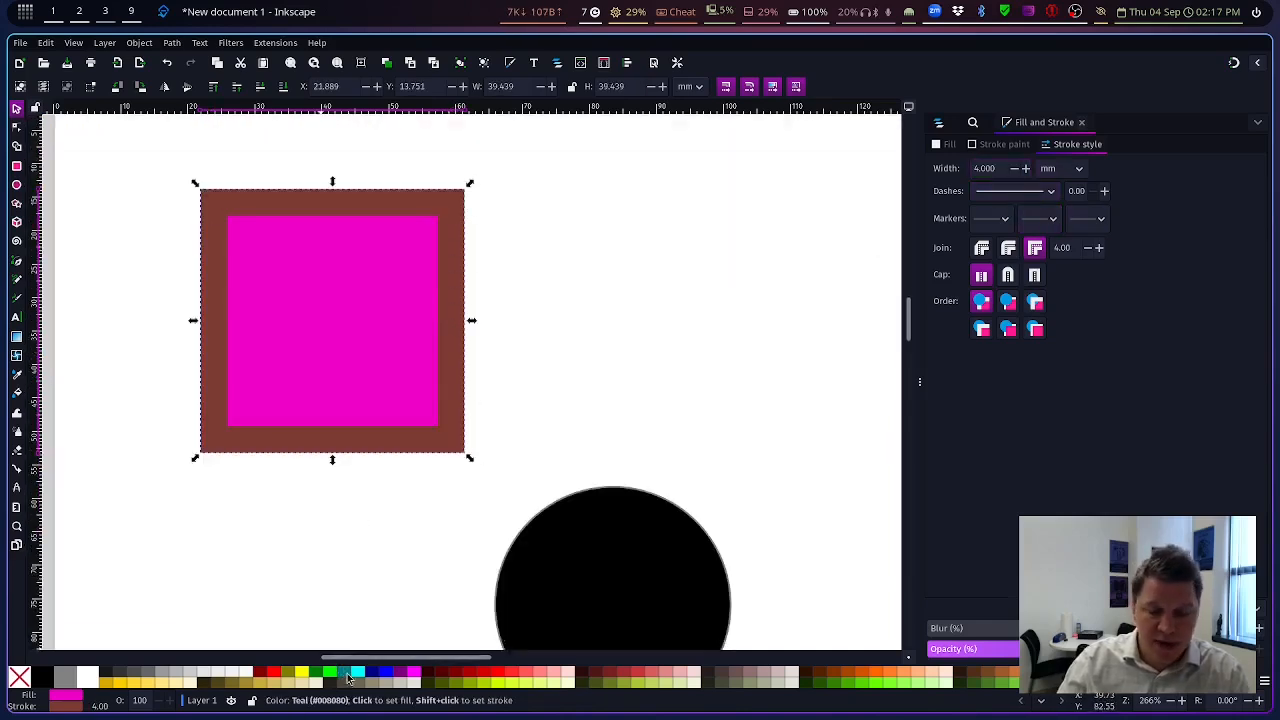
pyautogui.keyDown('shift'); pyautogui.click(518, 675); pyautogui.keyUp('shift')
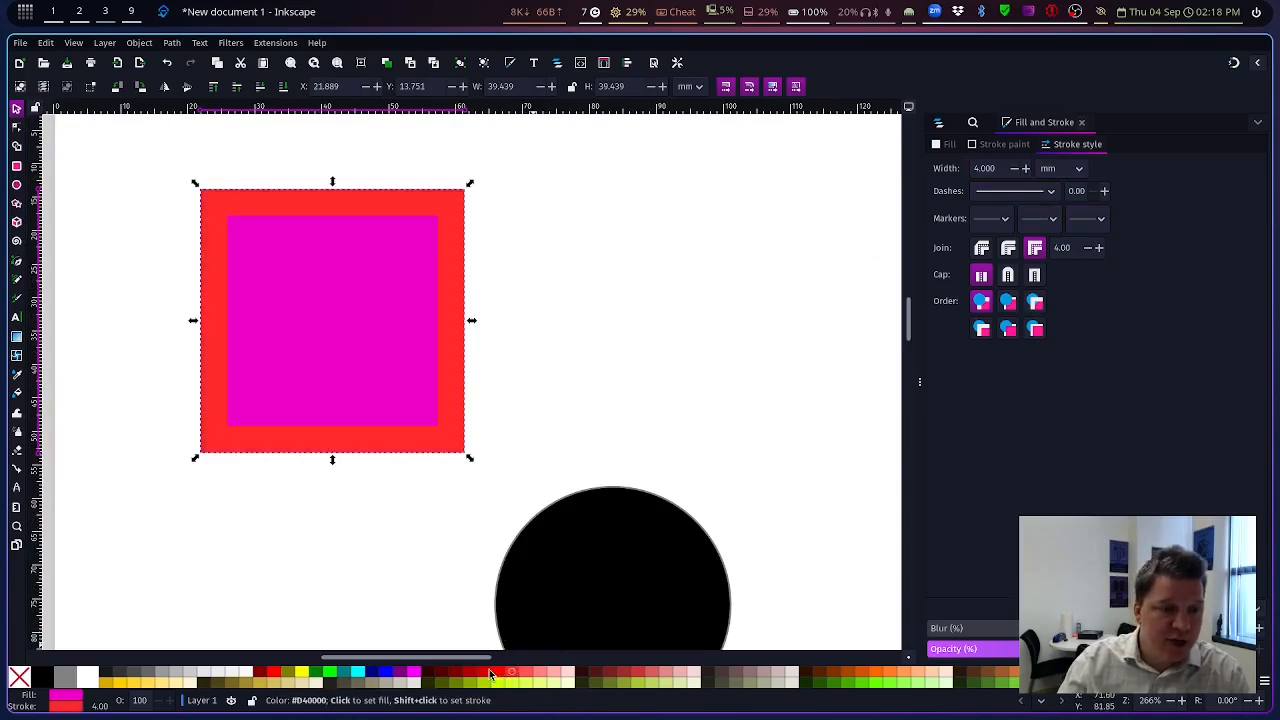
pyautogui.keyDown('shift'); pyautogui.click(497, 676); pyautogui.keyUp('shift')
pyautogui.keyDown('shift'); pyautogui.click(372, 675); pyautogui.keyUp('shift')
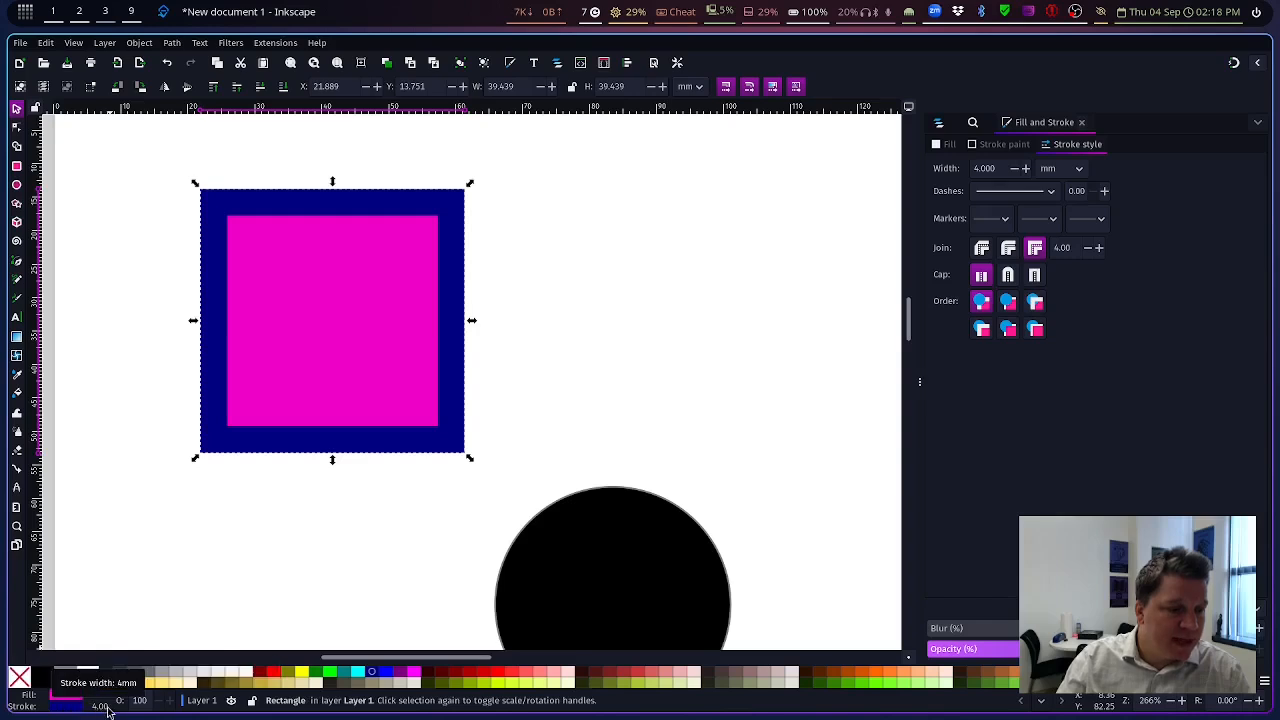
# - Thin the square's stroke to about 1.8 mm, and widen it to about 8.7 mm
pyautogui.scroll(-5, 101, 710)
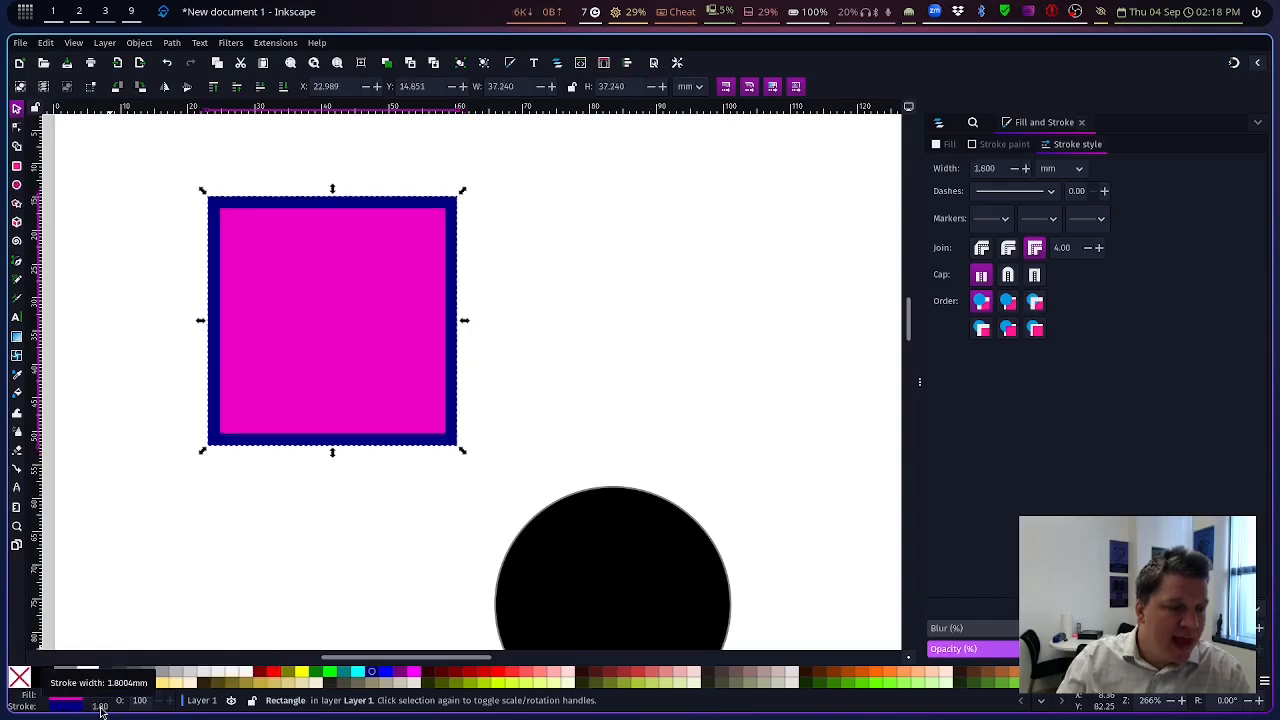
pyautogui.scroll(5, 101, 710)
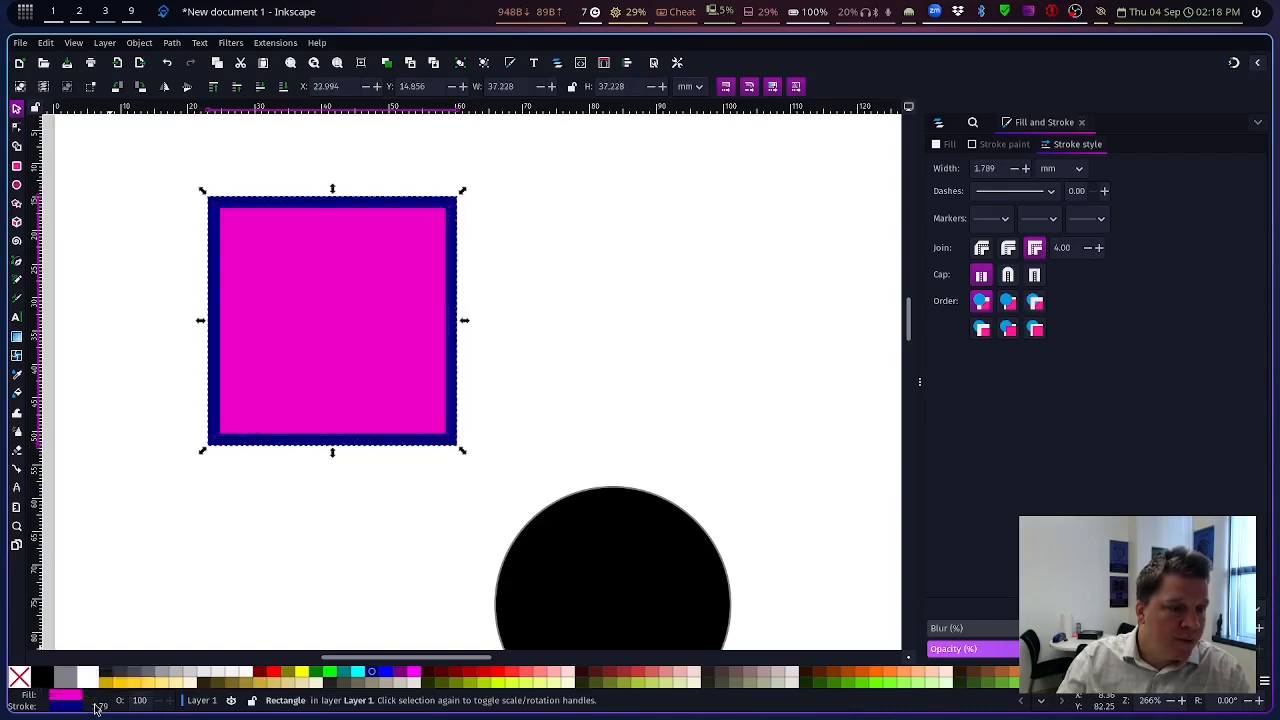
pyautogui.scroll(7, 101, 709)
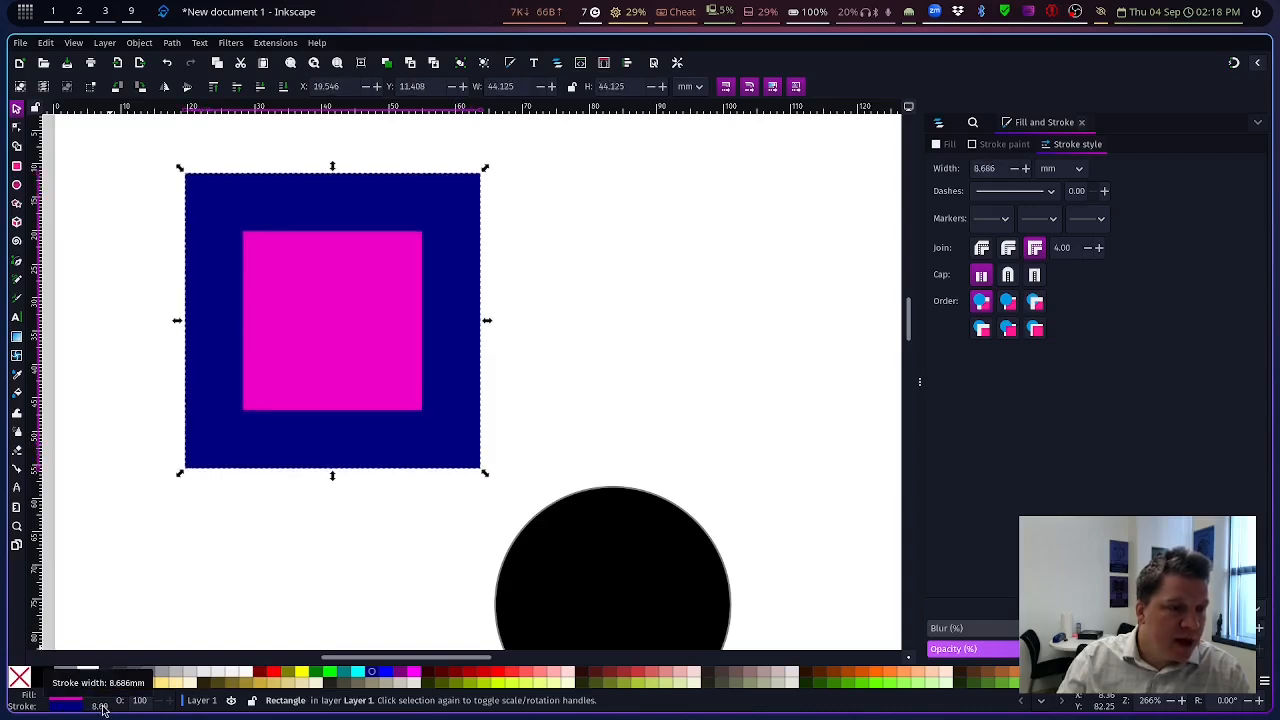
# - Thin the square's stroke to about 1.75 mm
pyautogui.scroll(-5, 101, 709)
pyautogui.scroll(-6, 101, 709)
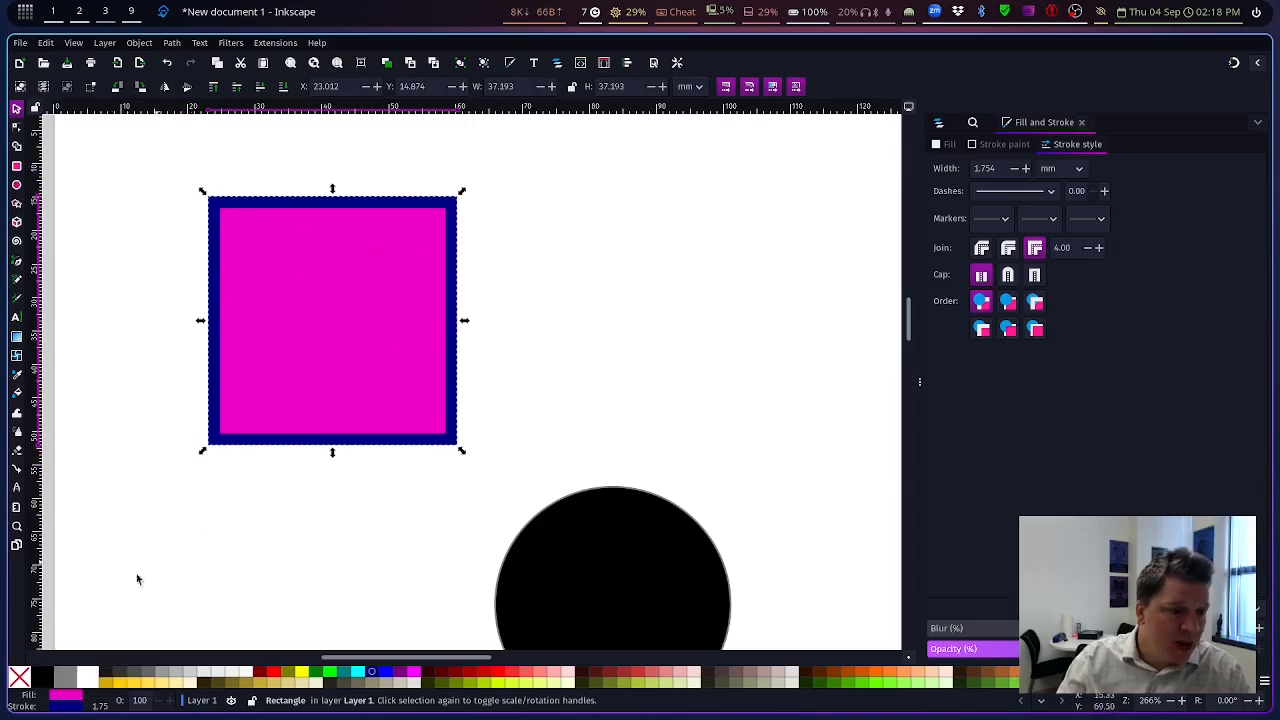
# - Shift the square's stroke hue back and forth through teal, purple and blue, and bring it back to navy blue
pyautogui.scroll(-6, 65, 709)
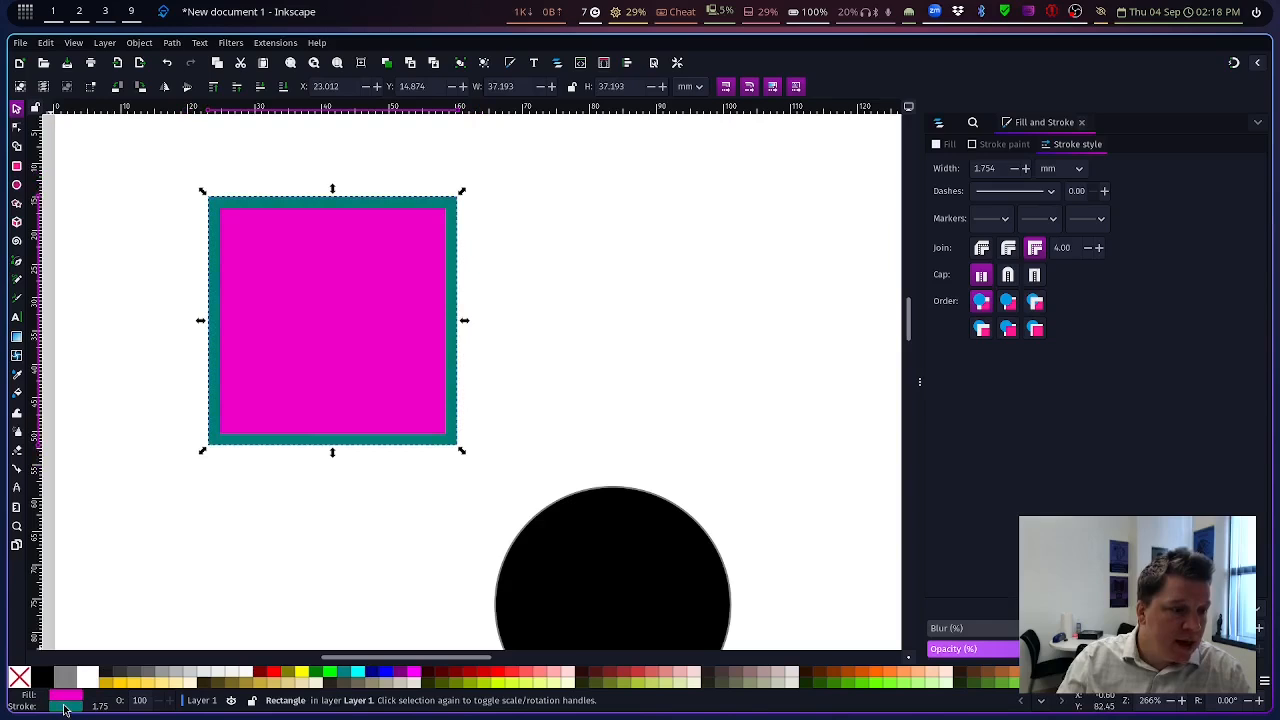
pyautogui.scroll(5, 64, 708)
pyautogui.scroll(3, 69, 707)
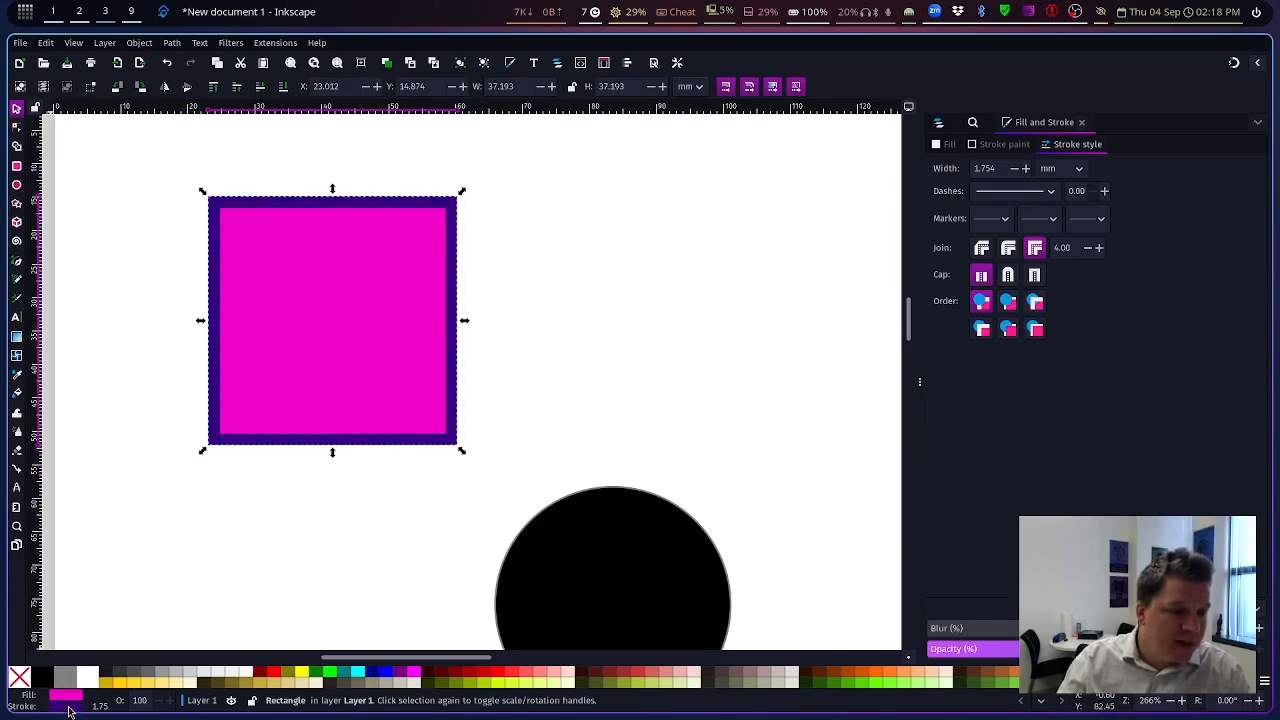
pyautogui.scroll(-2, 68, 710)
pyautogui.scroll(-4, 67, 708)
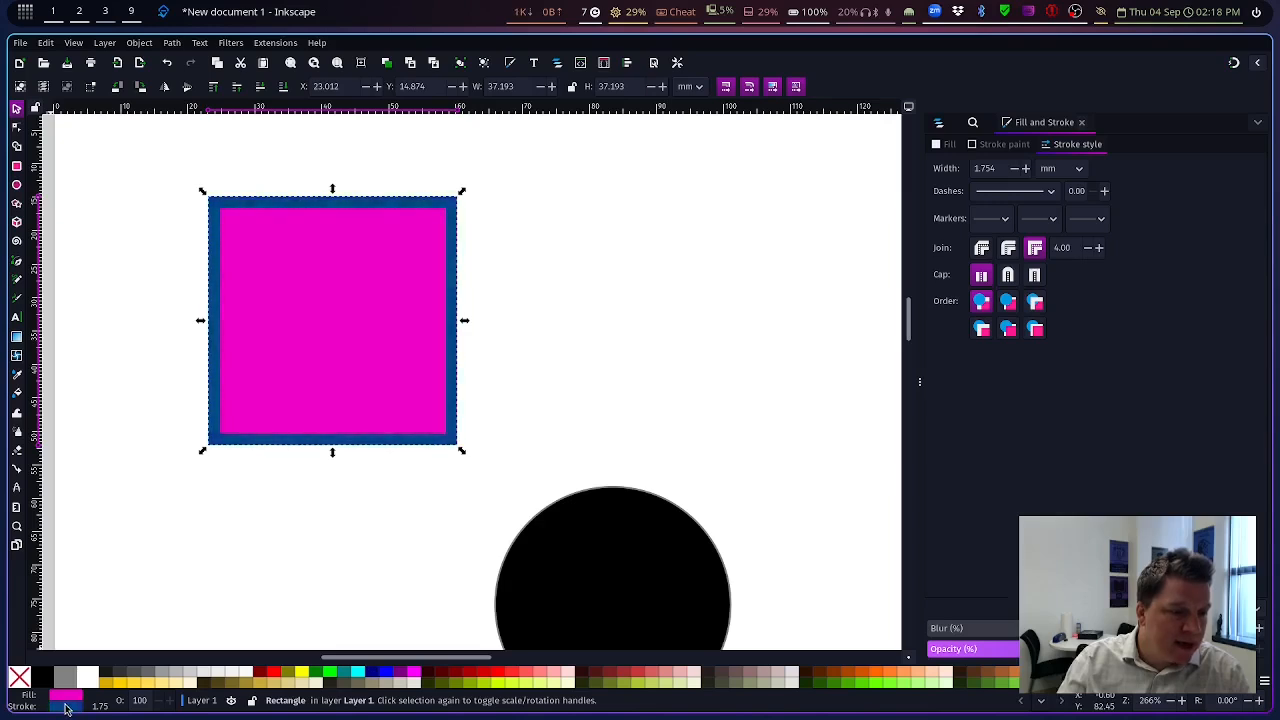
pyautogui.scroll(-2, 66, 708)
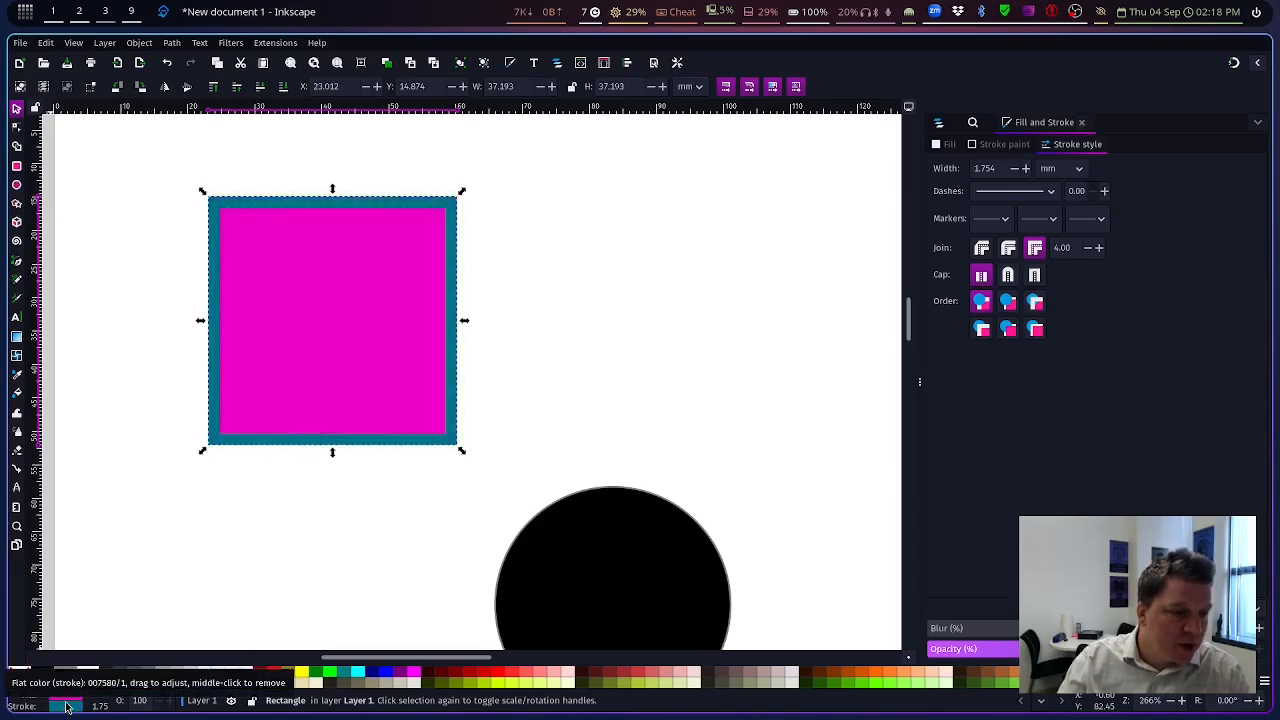
pyautogui.scroll(2, 66, 708)
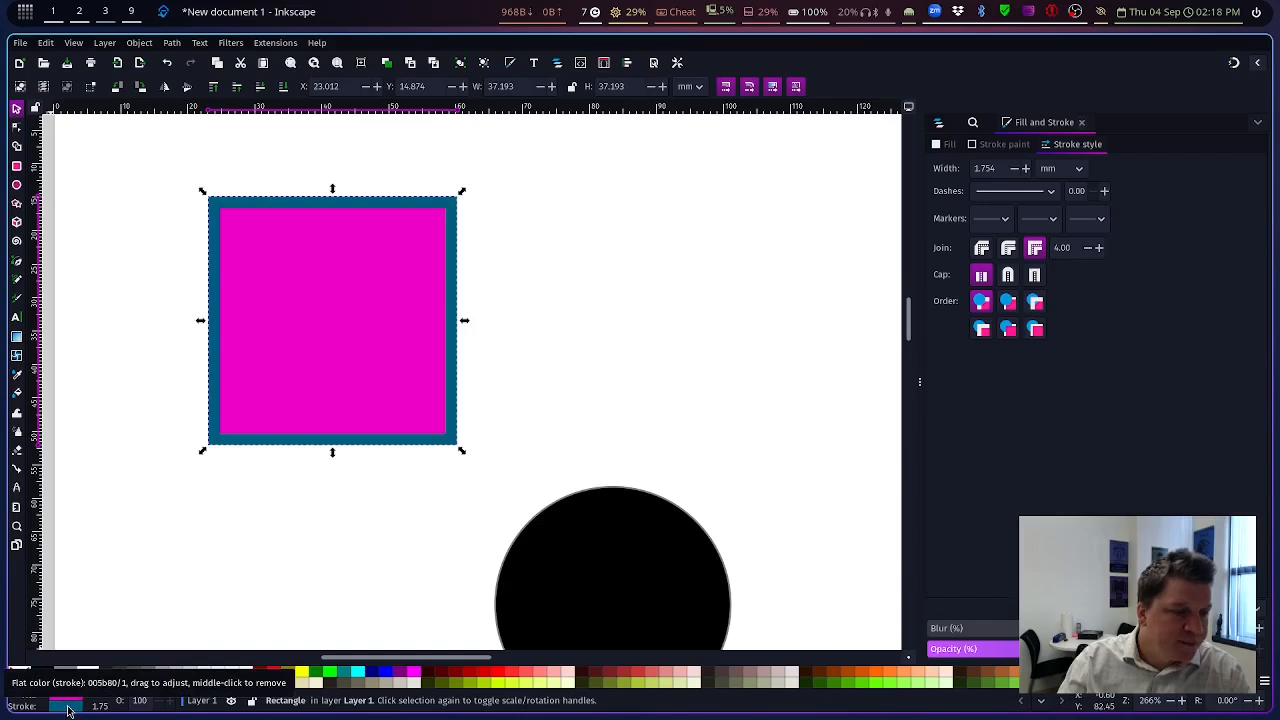
pyautogui.scroll(6, 68, 708)
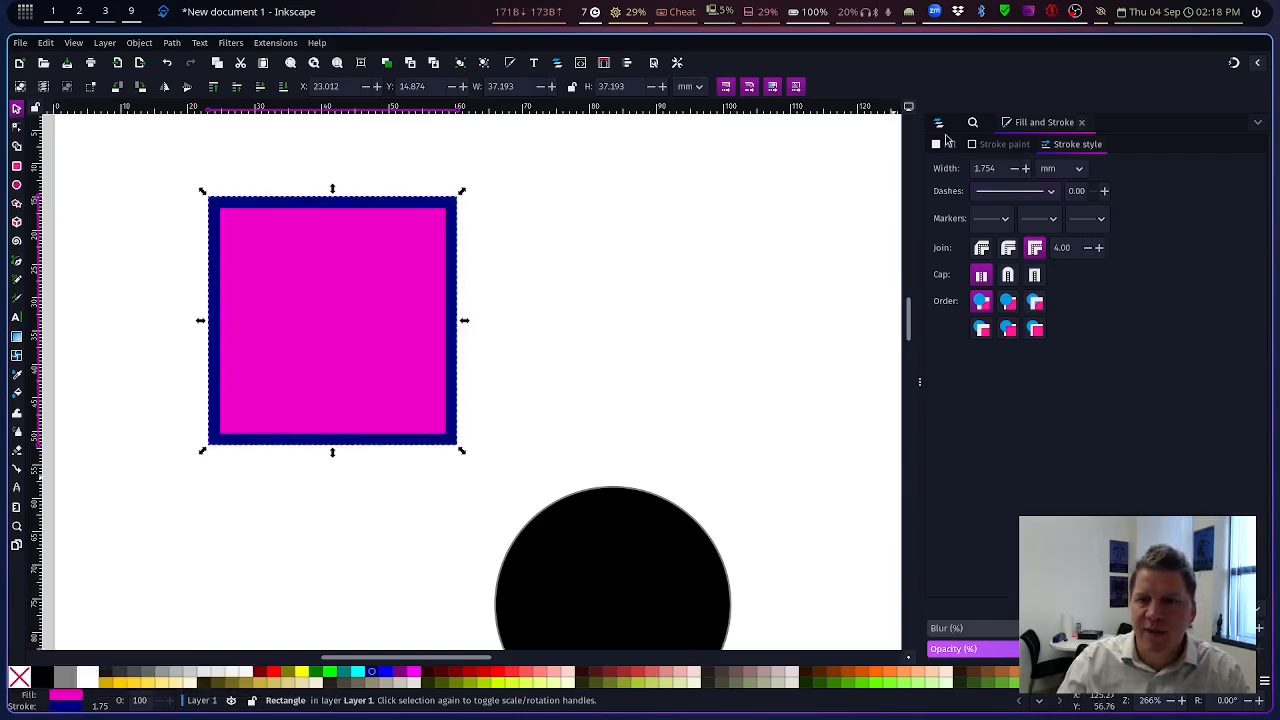
# - Show the square's stroke paint on the colour wheel, shift its hue towards blue and purple, and settle on hue 246
pyautogui.click(946, 143)
pyautogui.click(998, 144)
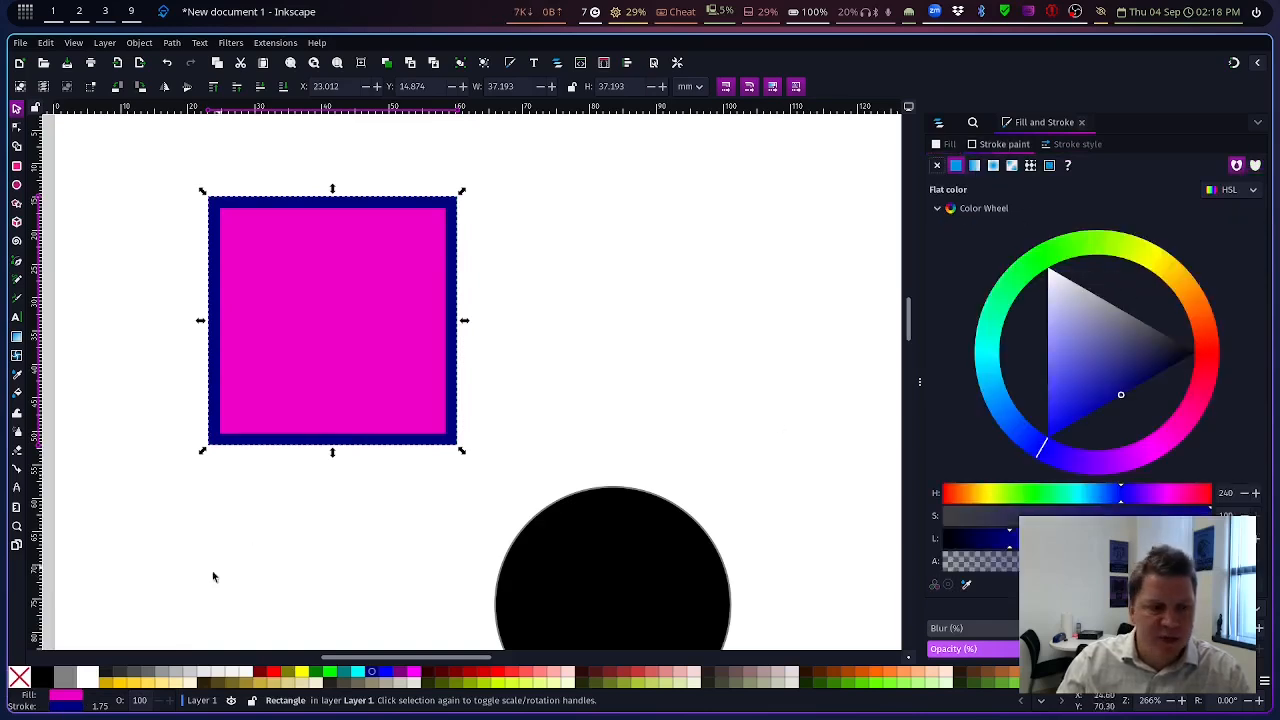
pyautogui.scroll(-5, 62, 711)
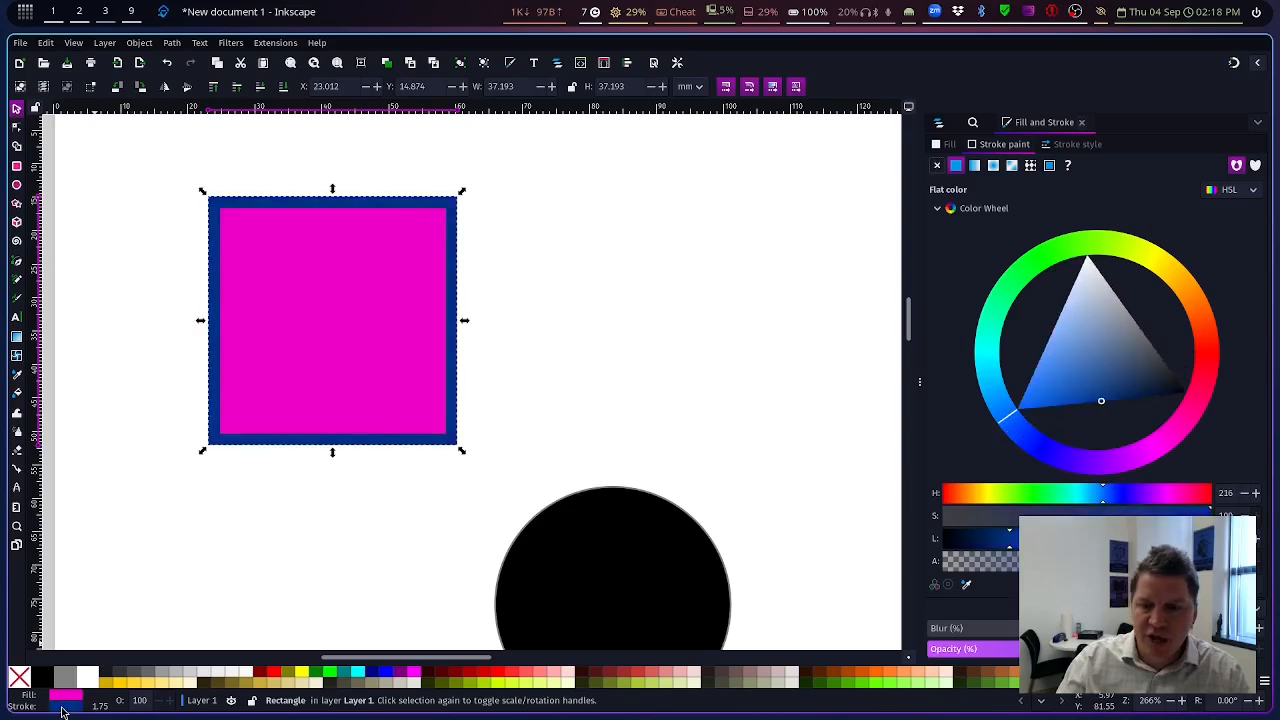
pyautogui.scroll(2, 62, 711)
pyautogui.rightClick(62, 711)
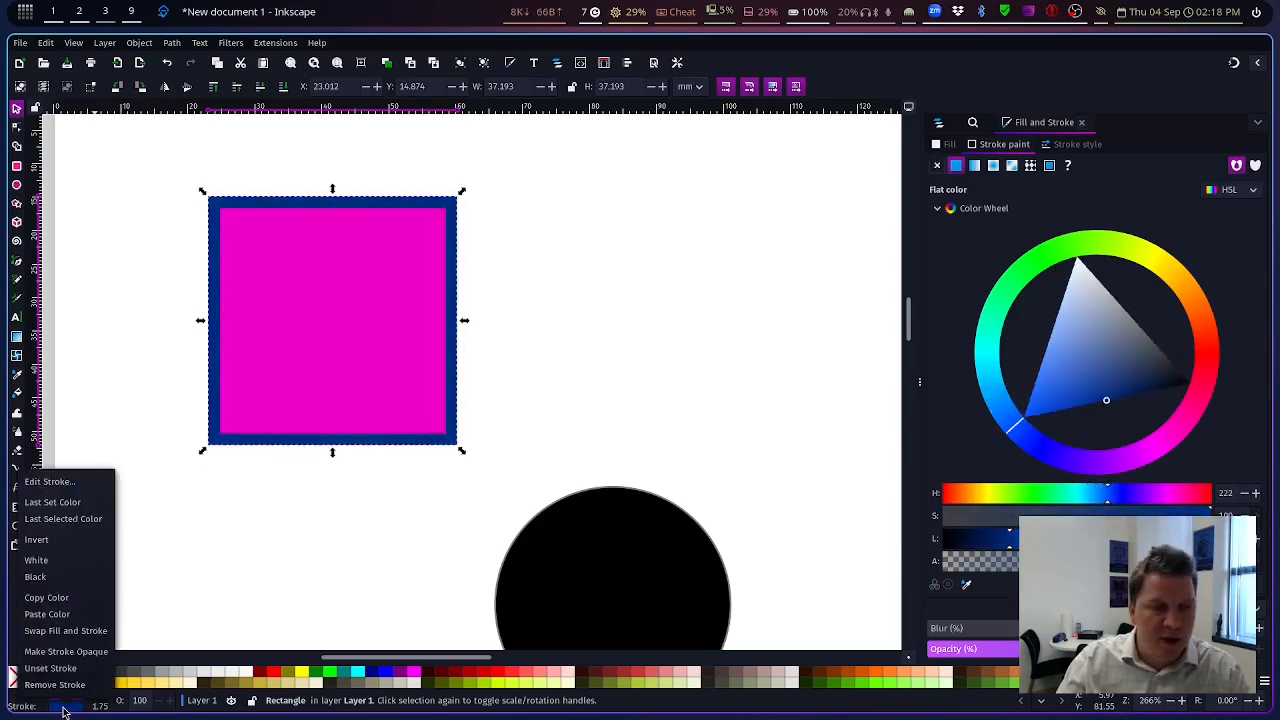
pyautogui.press('Escape')
pyautogui.scroll(9, 63, 711)
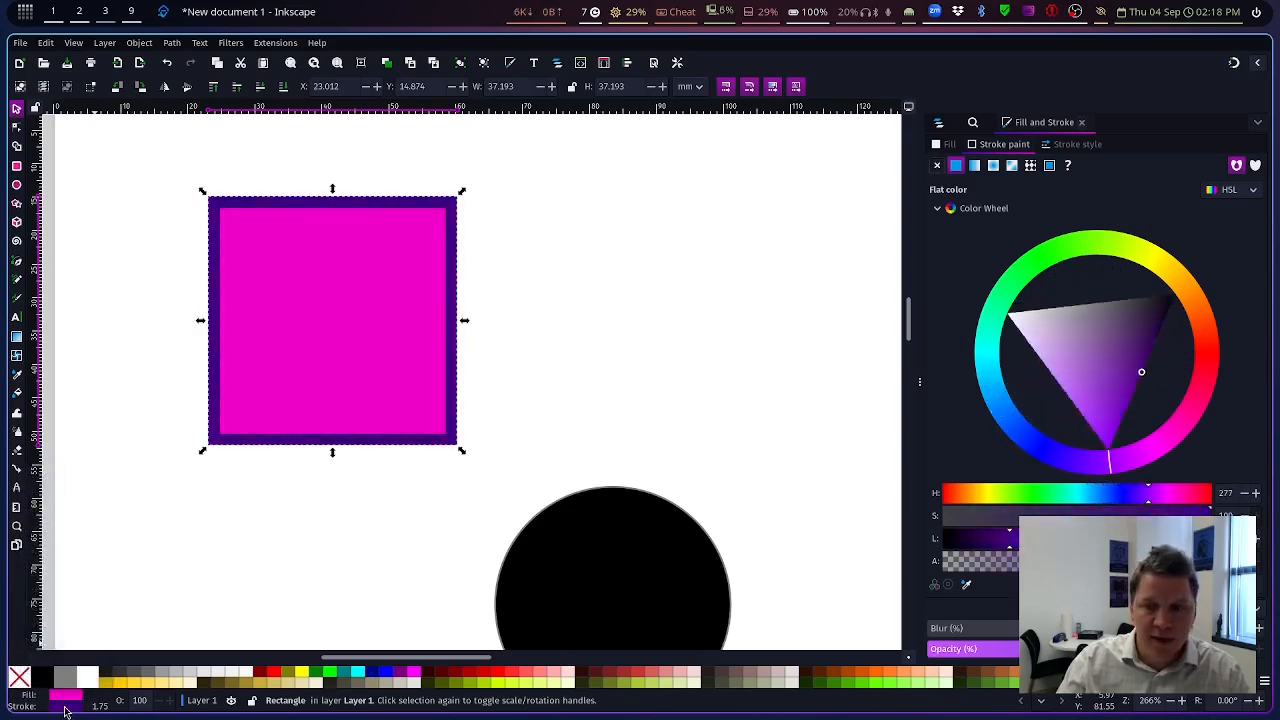
pyautogui.scroll(3, 63, 711)
pyautogui.scroll(-5, 65, 709)
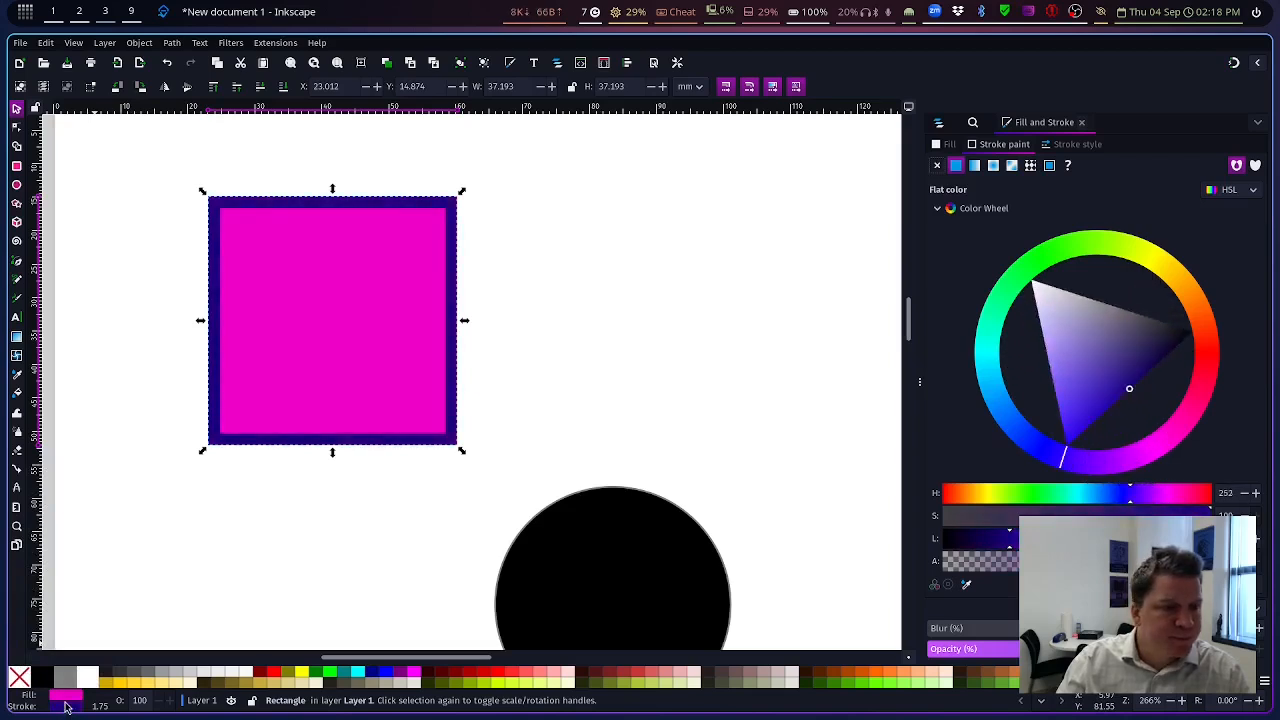
pyautogui.scroll(-1, 65, 707)
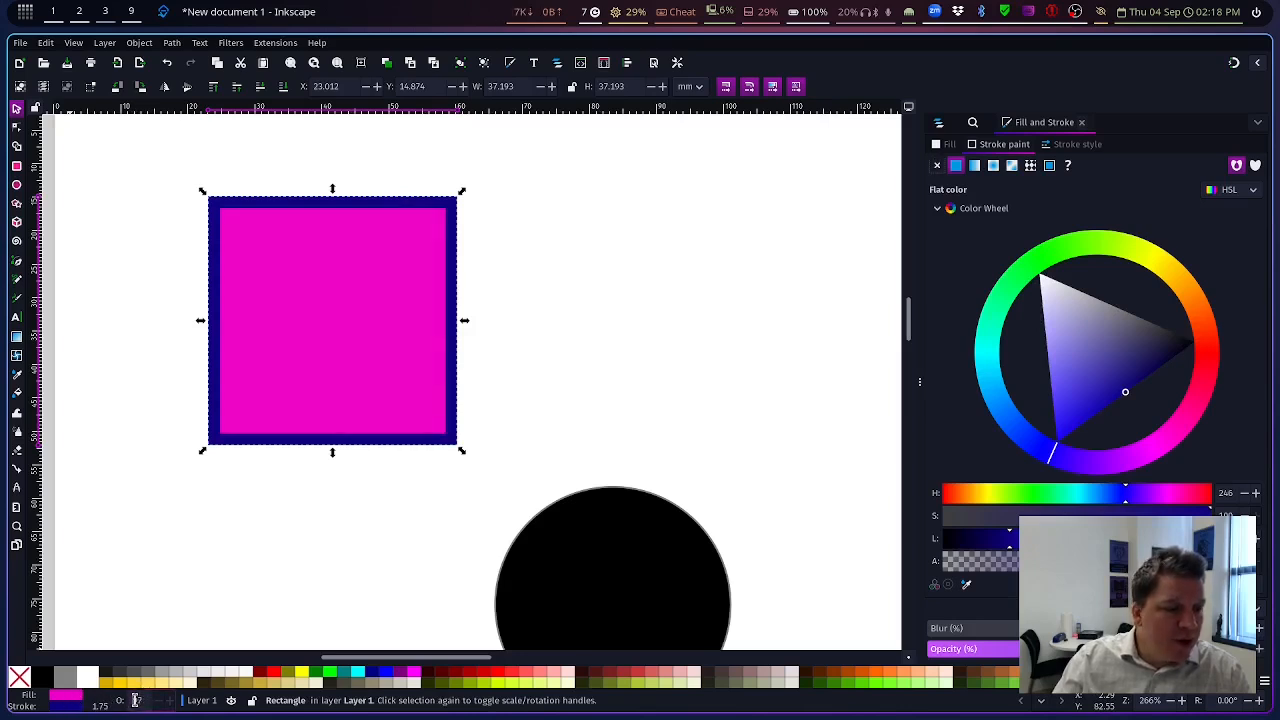
# - Lower the square's opacity to 37% and move the square to just above the black circle
pyautogui.scroll(-2, 135, 700)
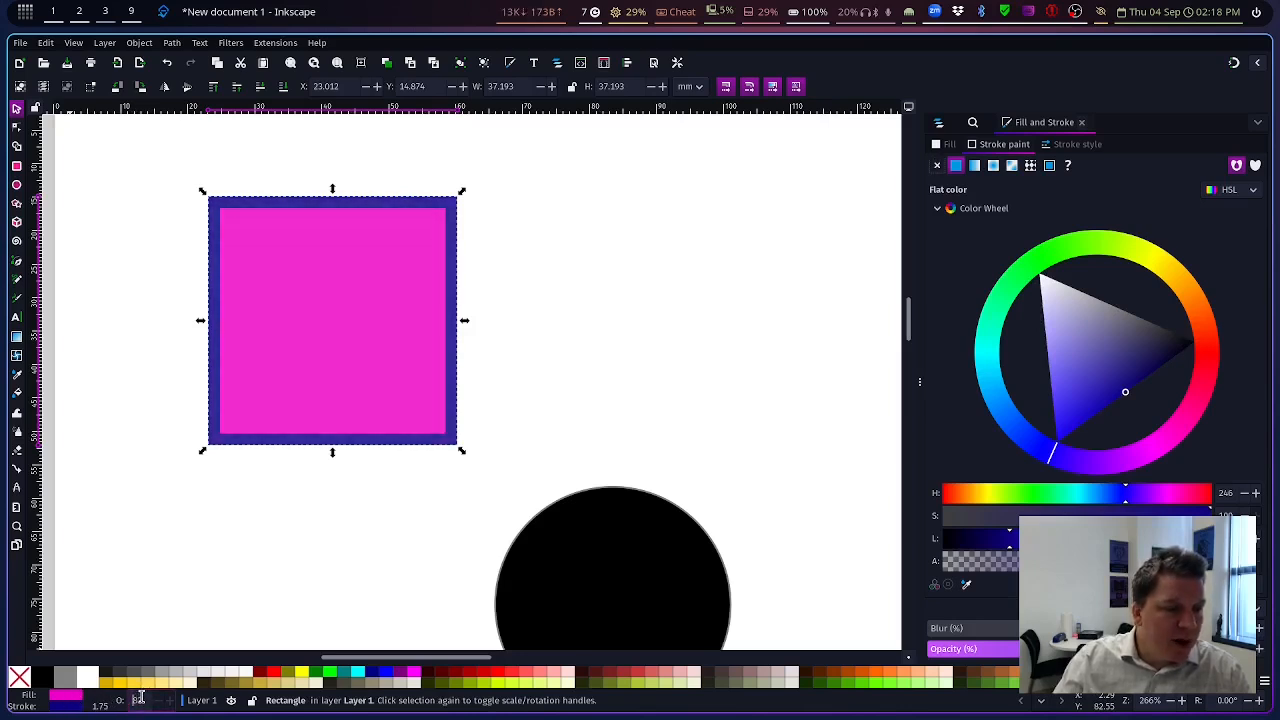
pyautogui.scroll(-1, 141, 697)
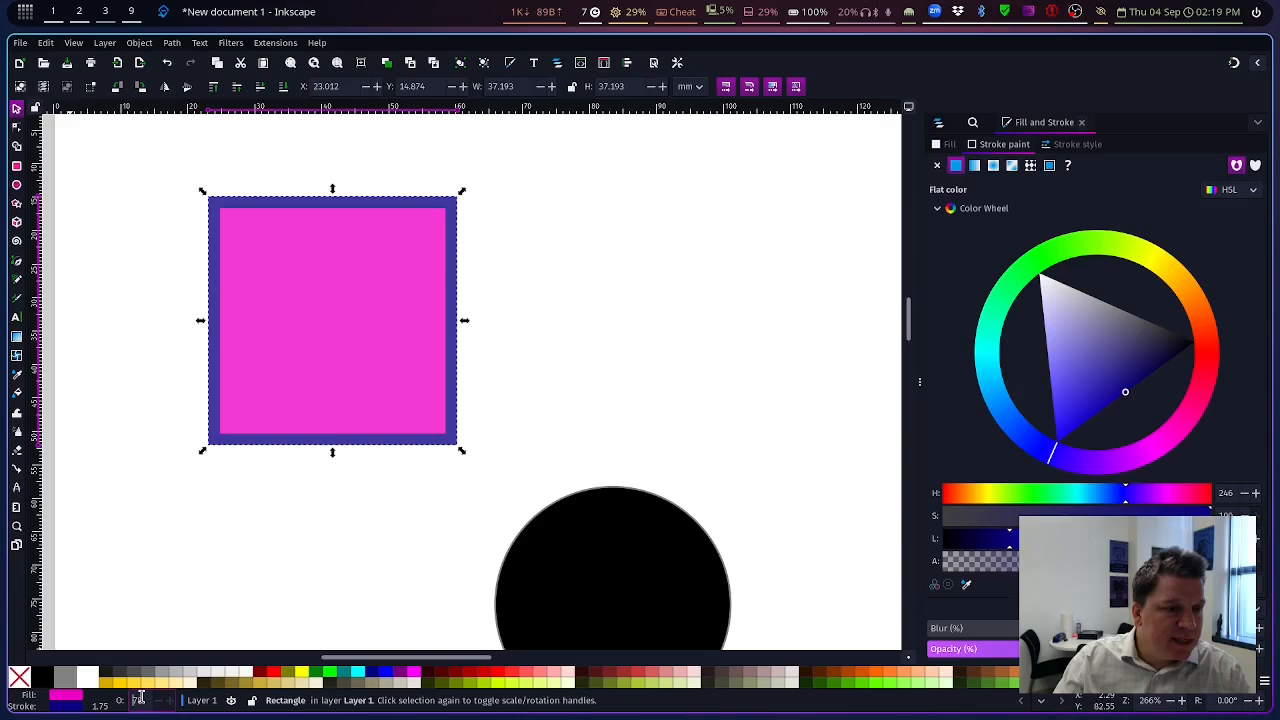
pyautogui.click(76, 694)
pyautogui.scroll(-4, 141, 700)
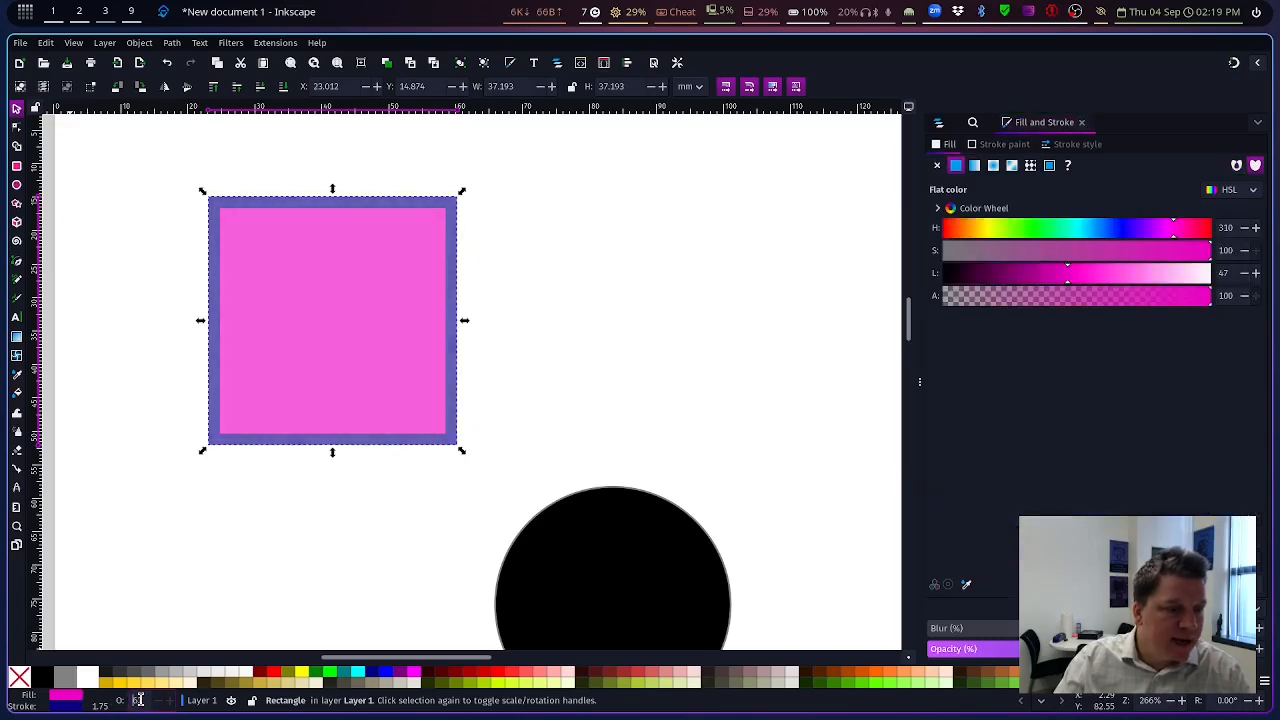
pyautogui.scroll(-2, 141, 700)
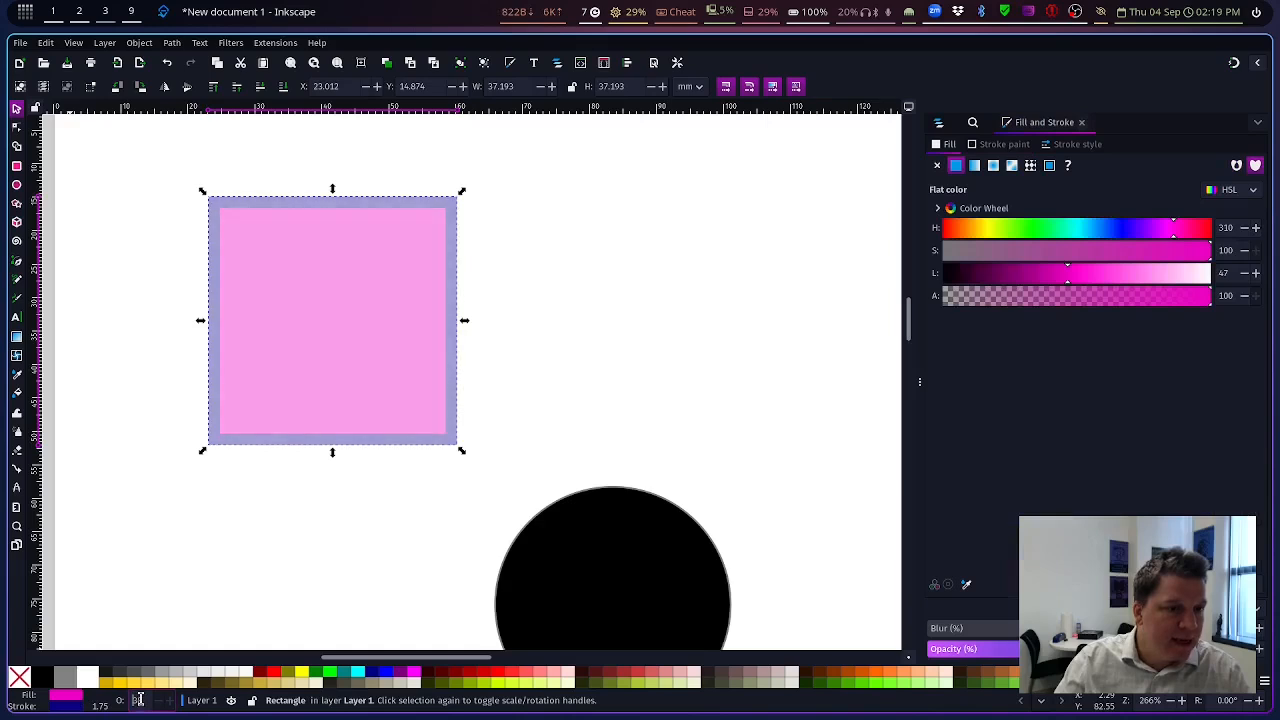
pyautogui.moveTo(414, 303); pyautogui.dragTo(580, 360)
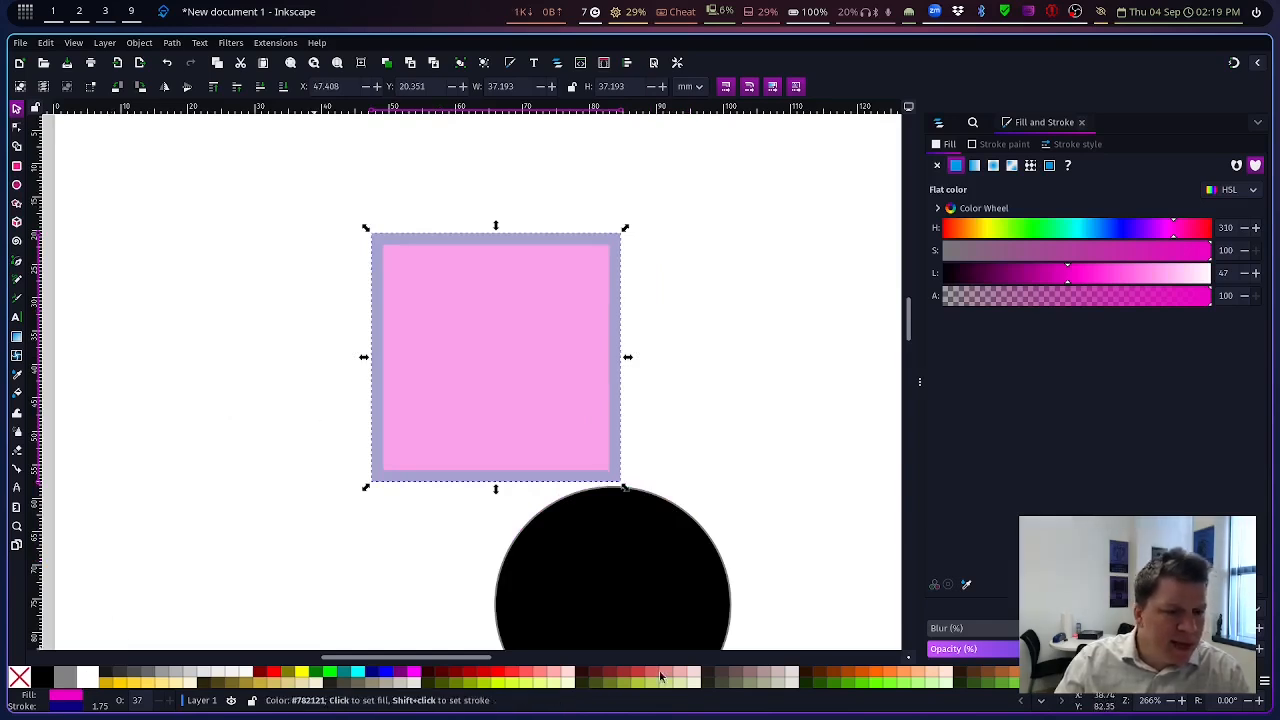
# - Lower the black circle's opacity to 71% and move it over the square's lower-right corner
pyautogui.click(631, 572)
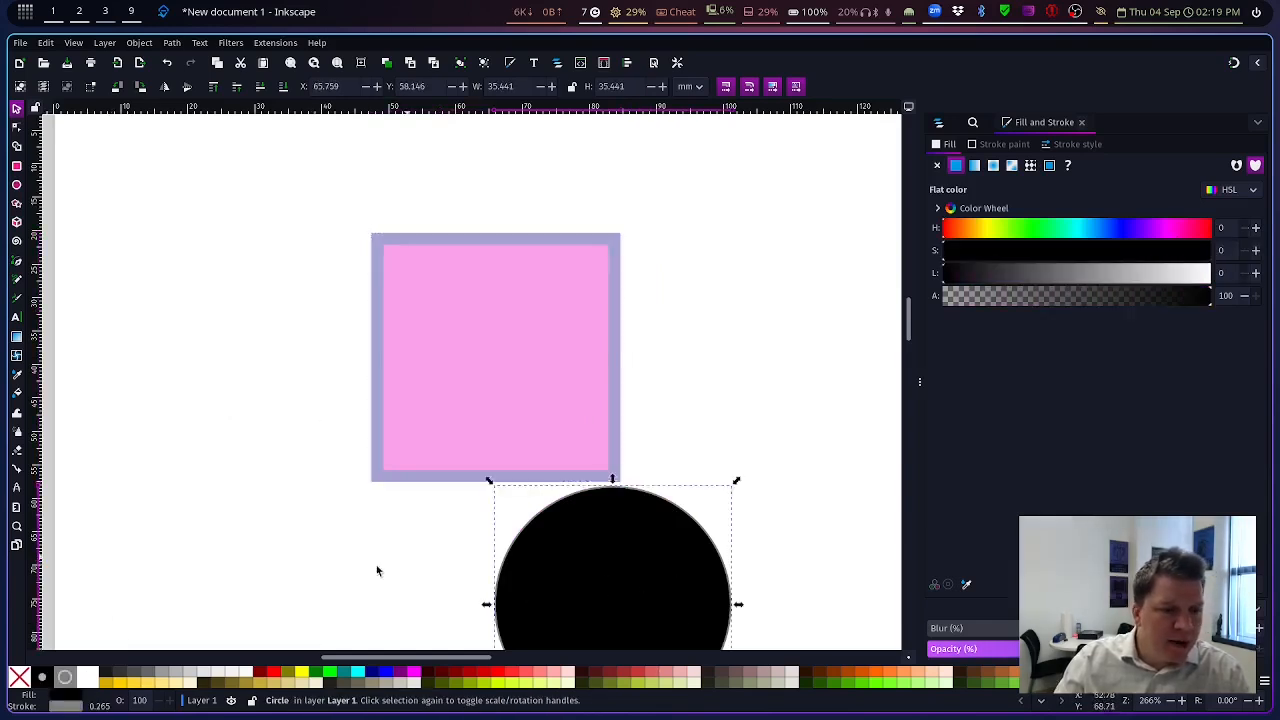
pyautogui.scroll(-20, 148, 700)
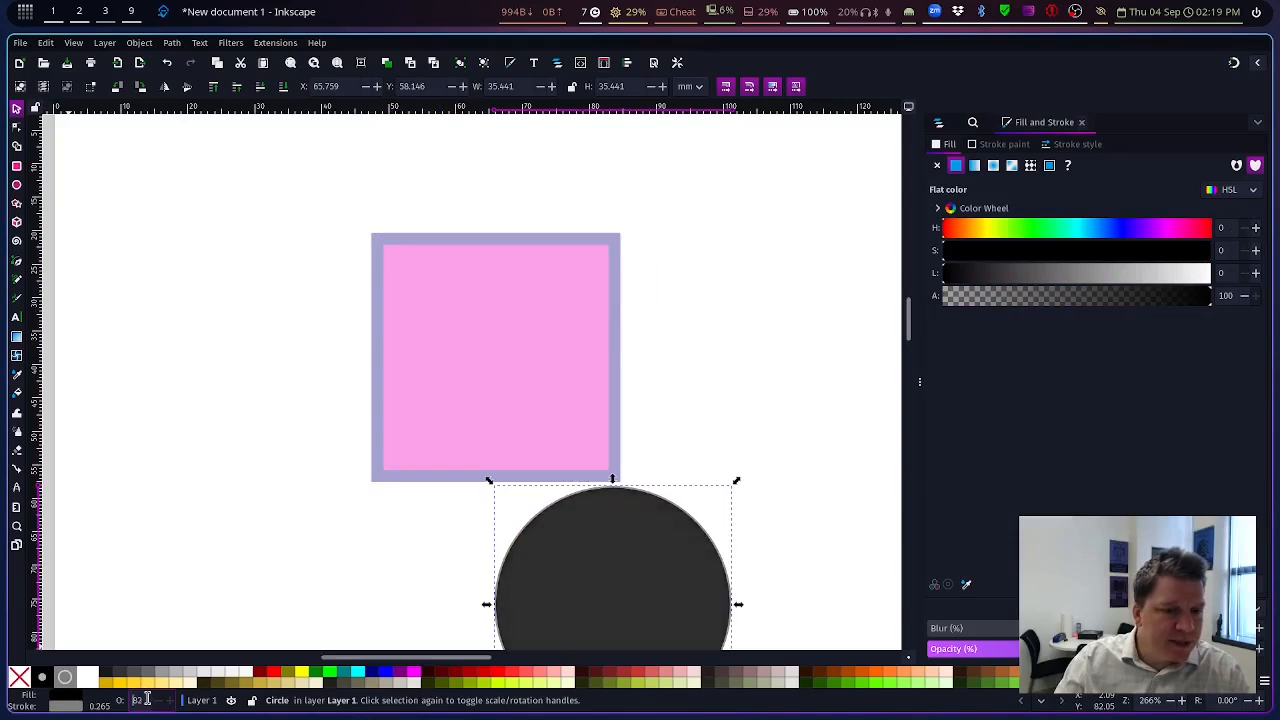
pyautogui.moveTo(660, 616); pyautogui.dragTo(640, 478)
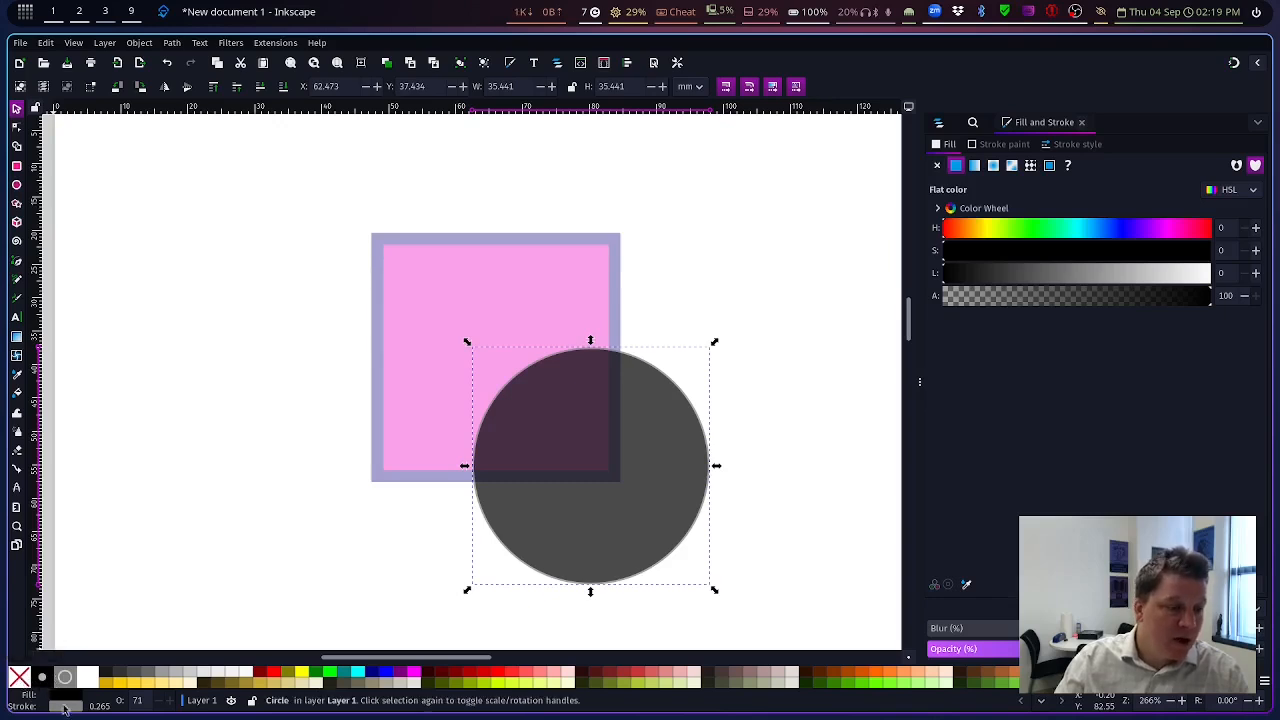
# - Remove the circle's fill and stroke, and give both a black paint again
pyautogui.middleClick(67, 697)
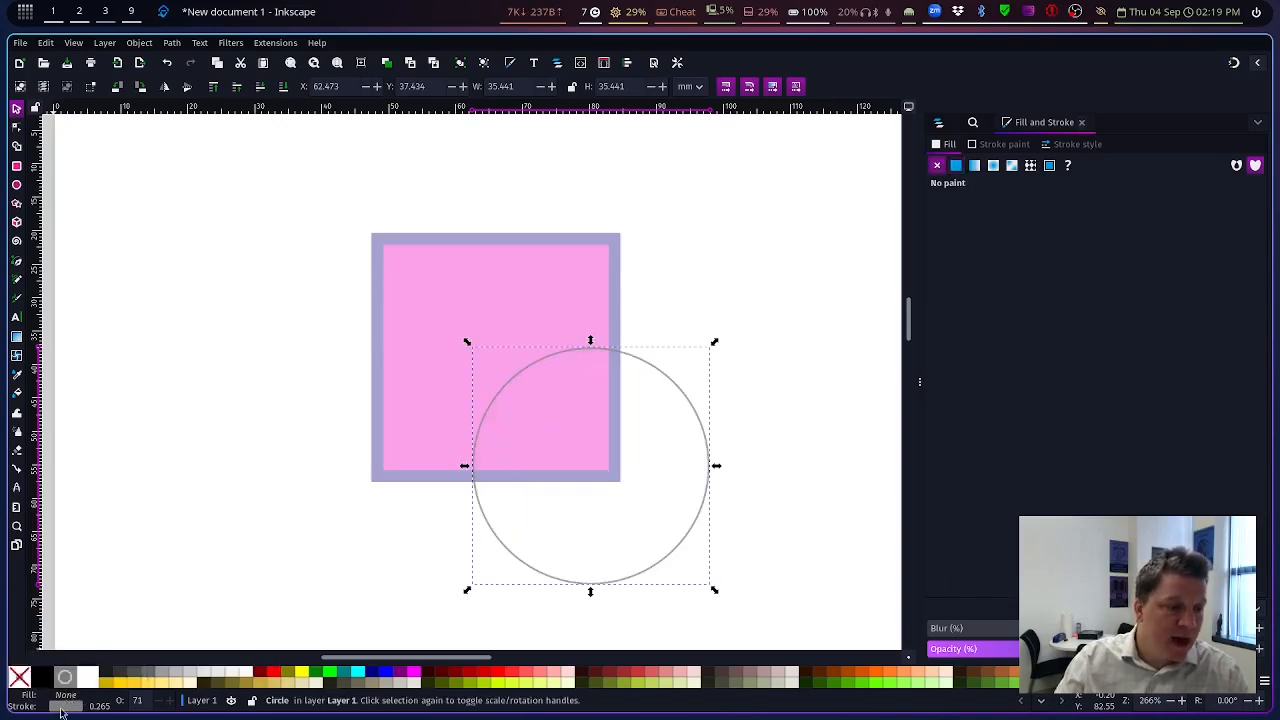
pyautogui.middleClick(63, 708)
pyautogui.middleClick(63, 708)
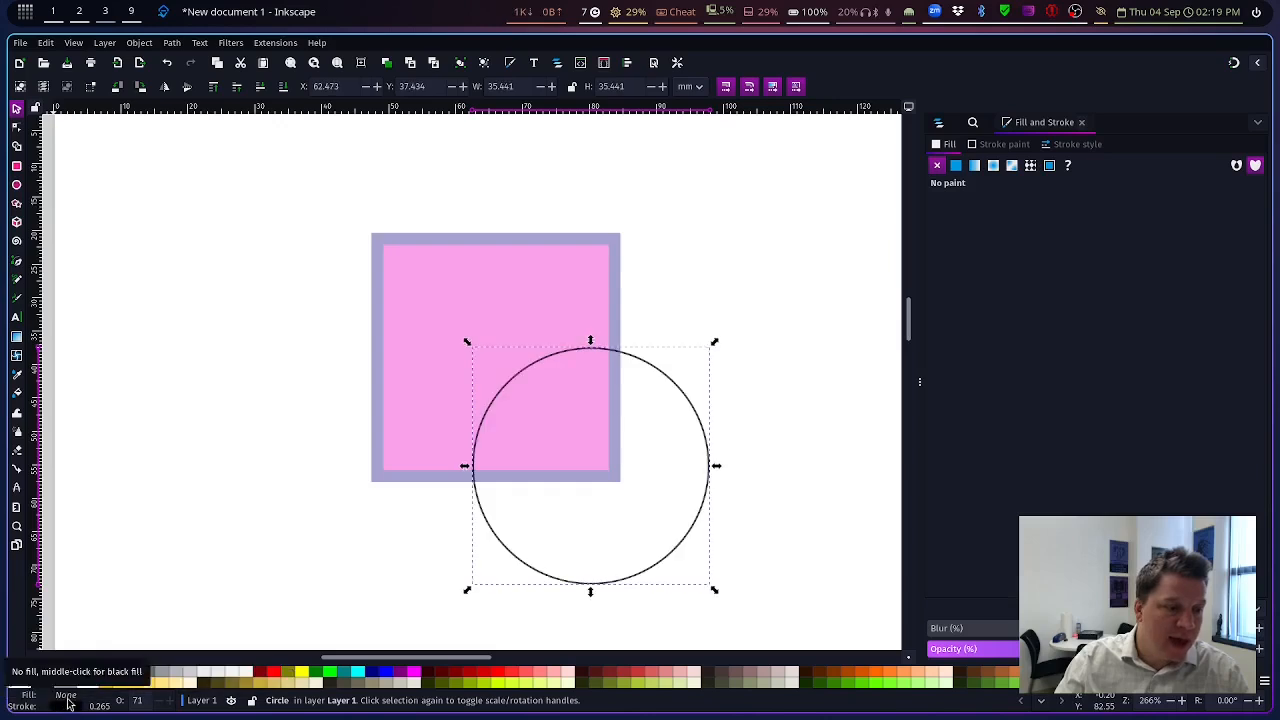
pyautogui.middleClick(67, 698)
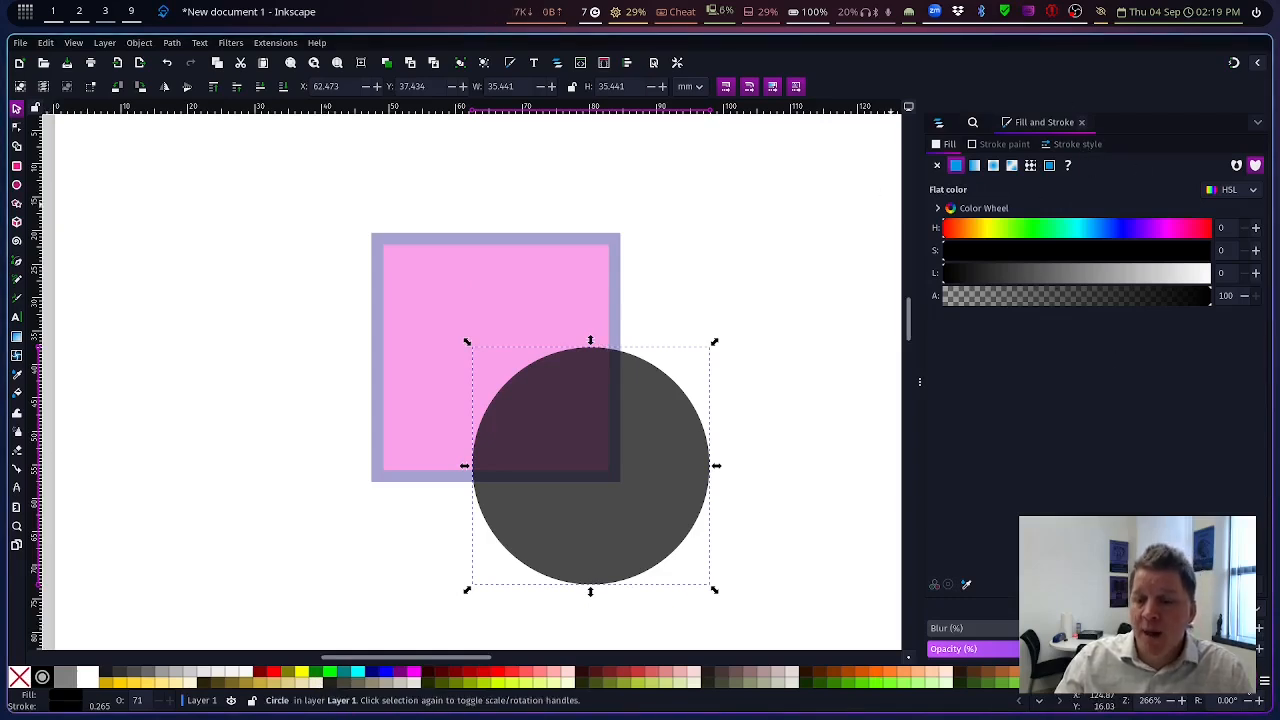
# - Browse the default palette, switch to a compact palette running from yellow to black, and show the colour wheel for the circle's fill
pyautogui.scroll(-3, 558, 677)
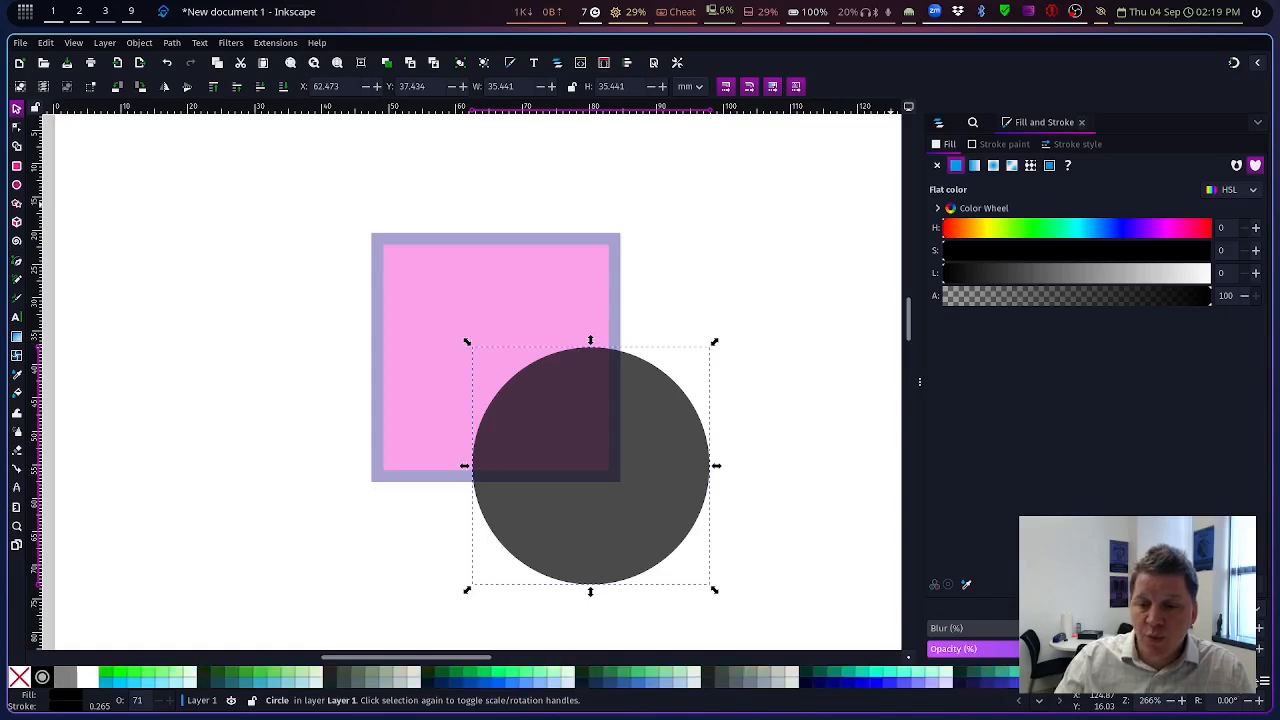
pyautogui.scroll(-3, 558, 677)
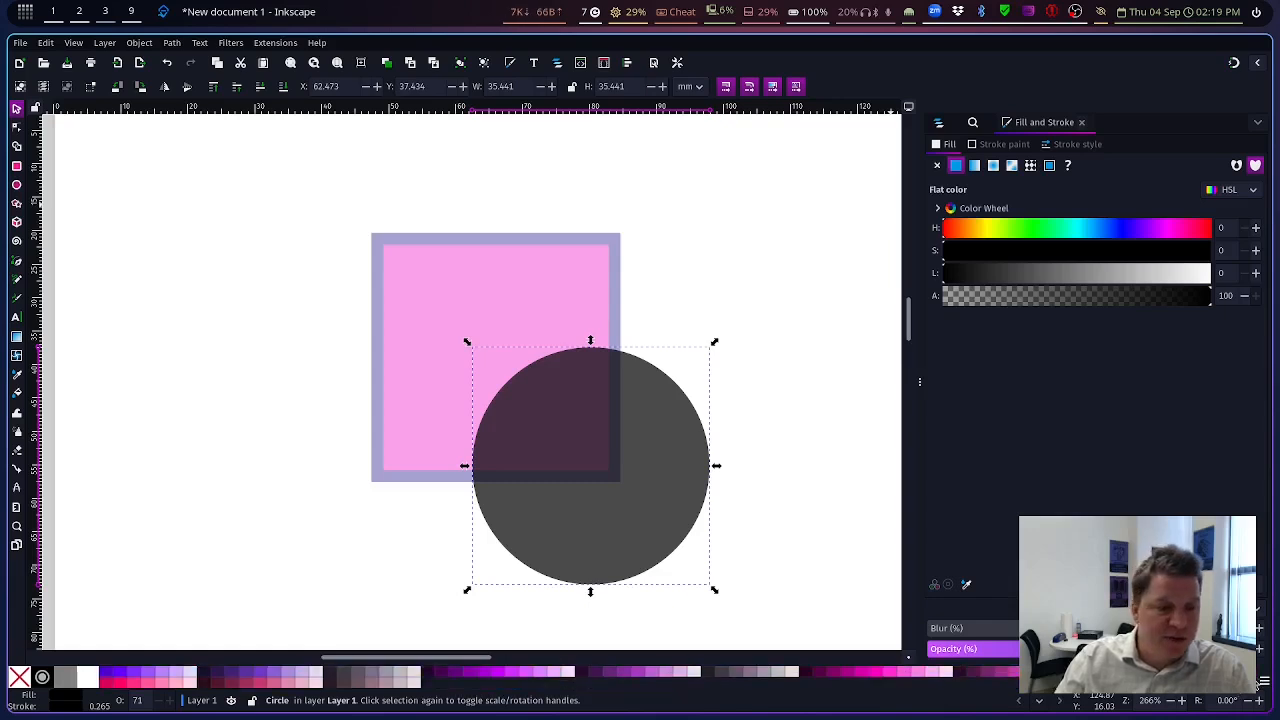
pyautogui.scroll(6, 558, 677)
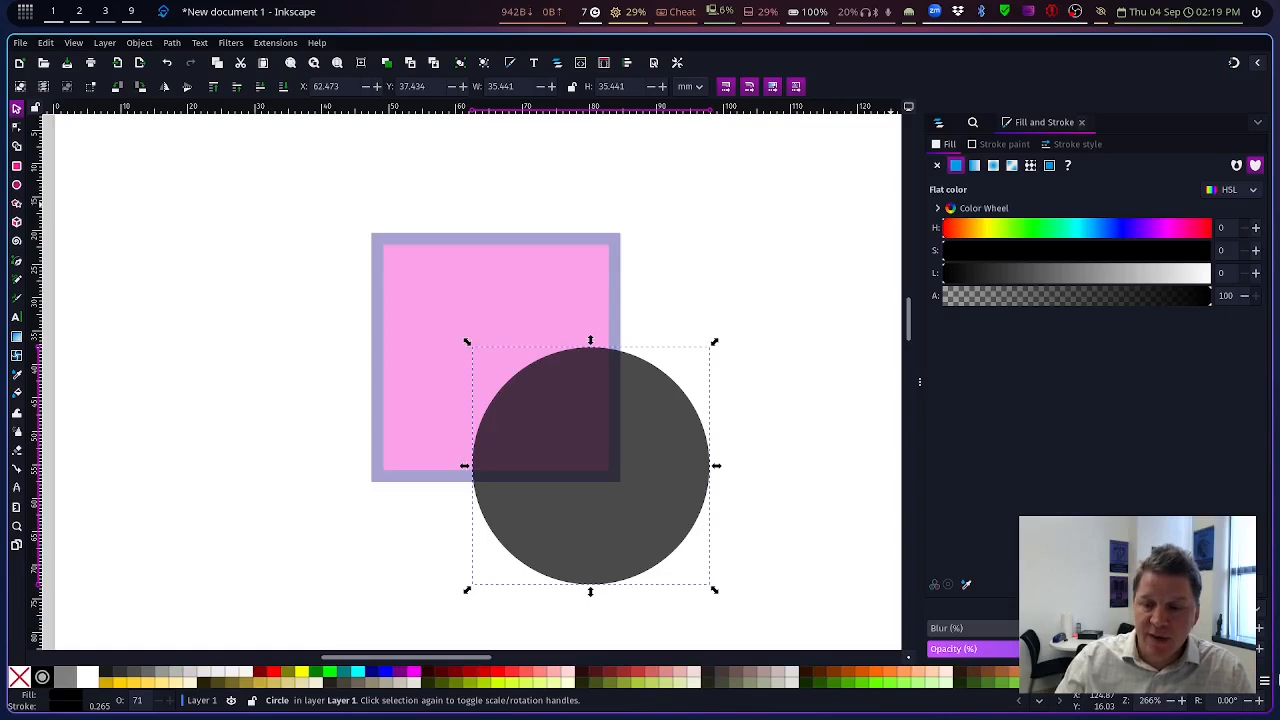
pyautogui.click(1265, 680)
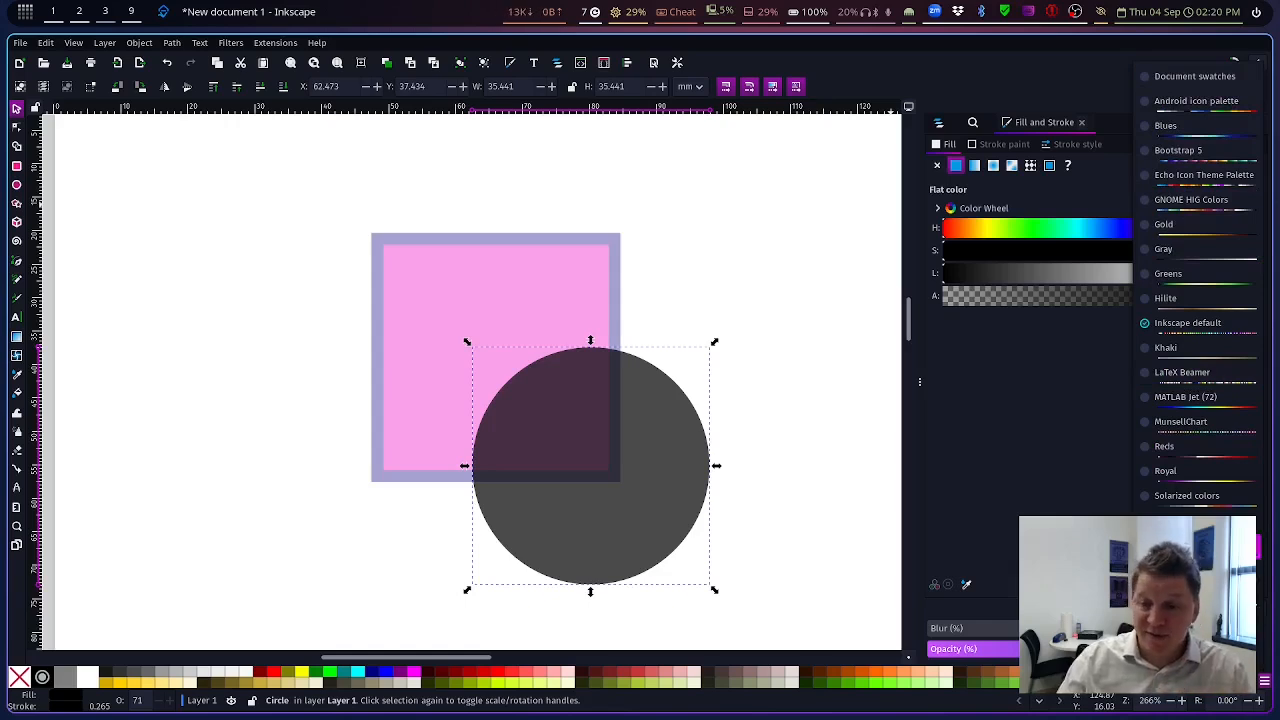
pyautogui.click(1190, 546)
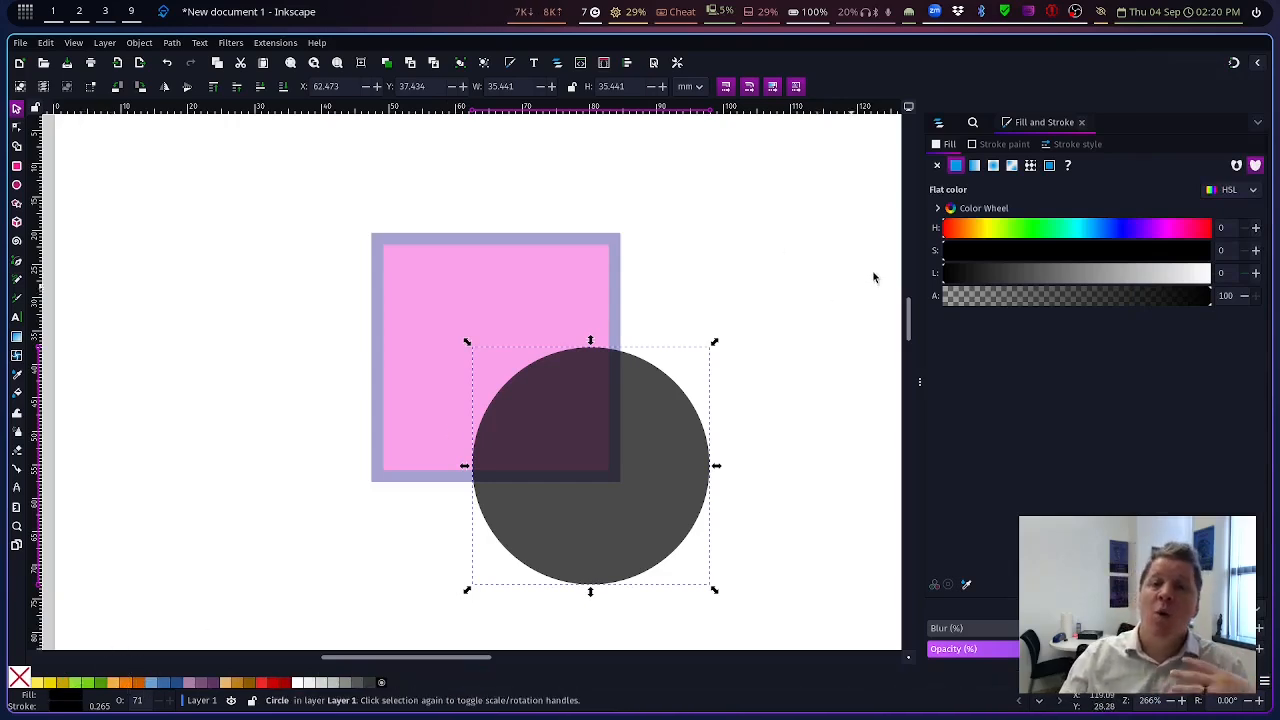
pyautogui.click(950, 210)
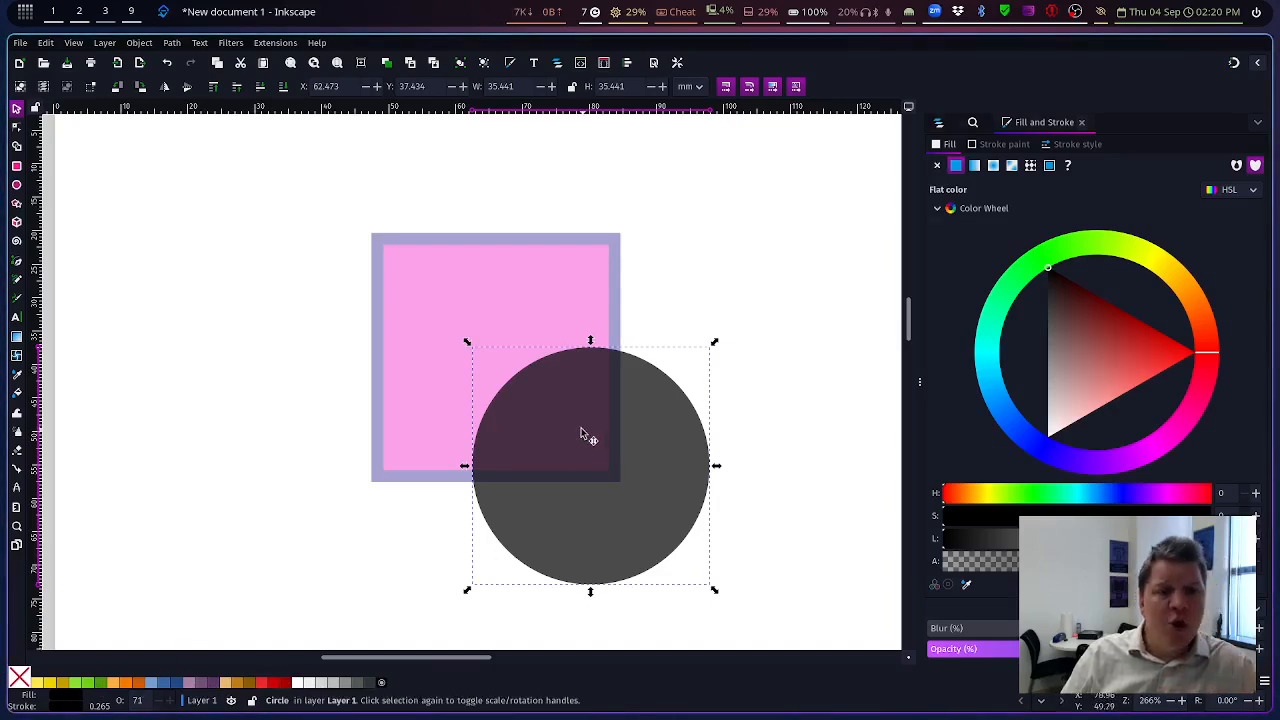
# - Move the square clear of the circle to the page's upper-left area, at about X 18 mm, Y 9.9 mm
pyautogui.click(544, 289)
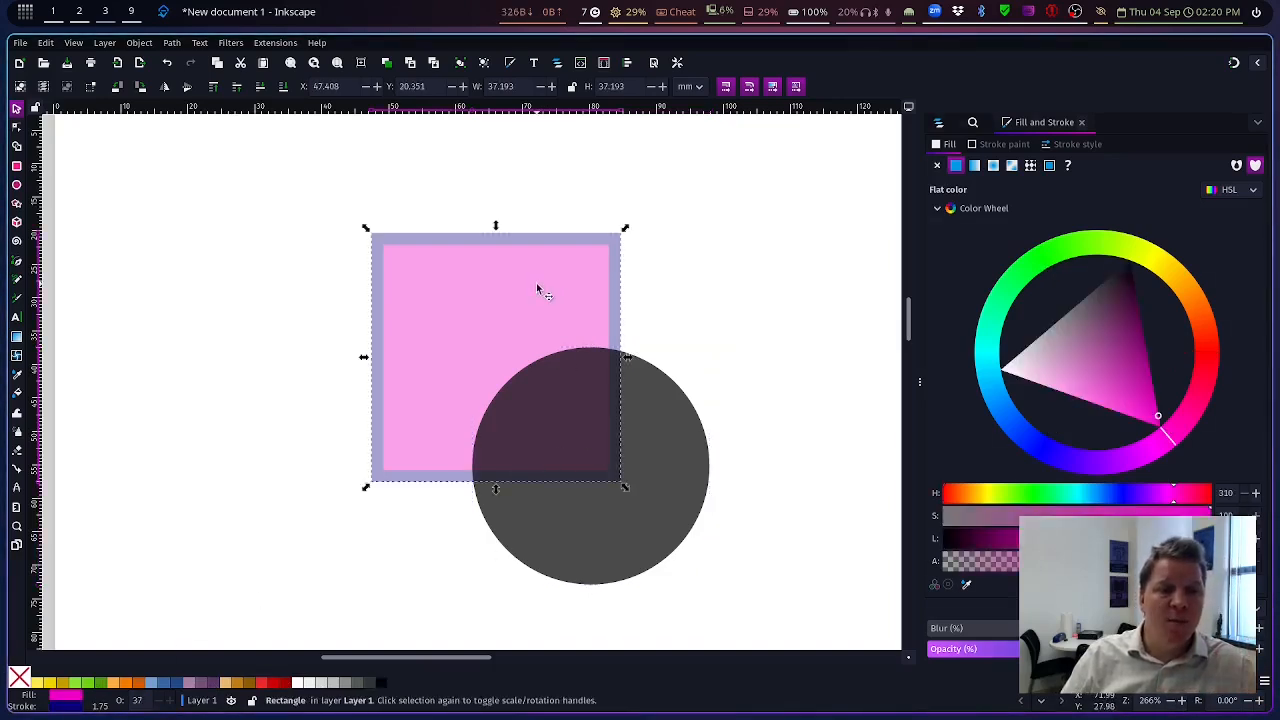
pyautogui.moveTo(510, 272); pyautogui.dragTo(331, 228)
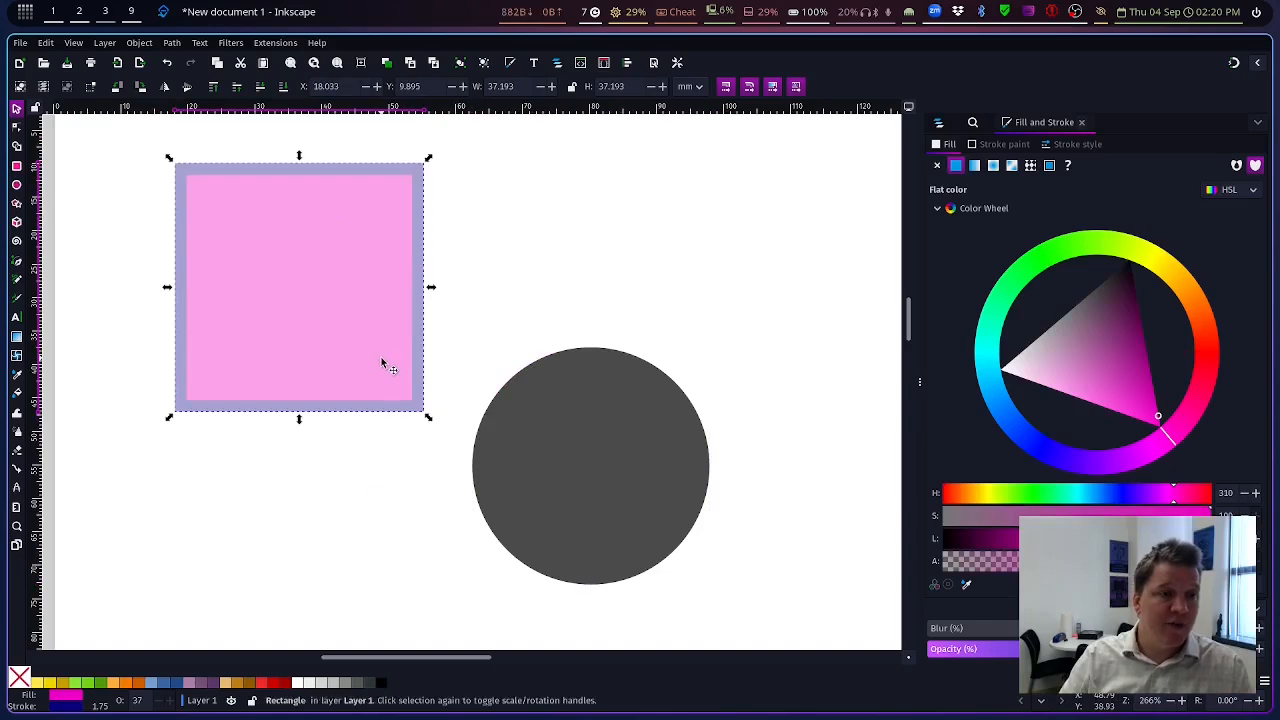
# - Paste a copy of the square above the circle and delete that copy
pyautogui.hotkey('ctrl', 'v')
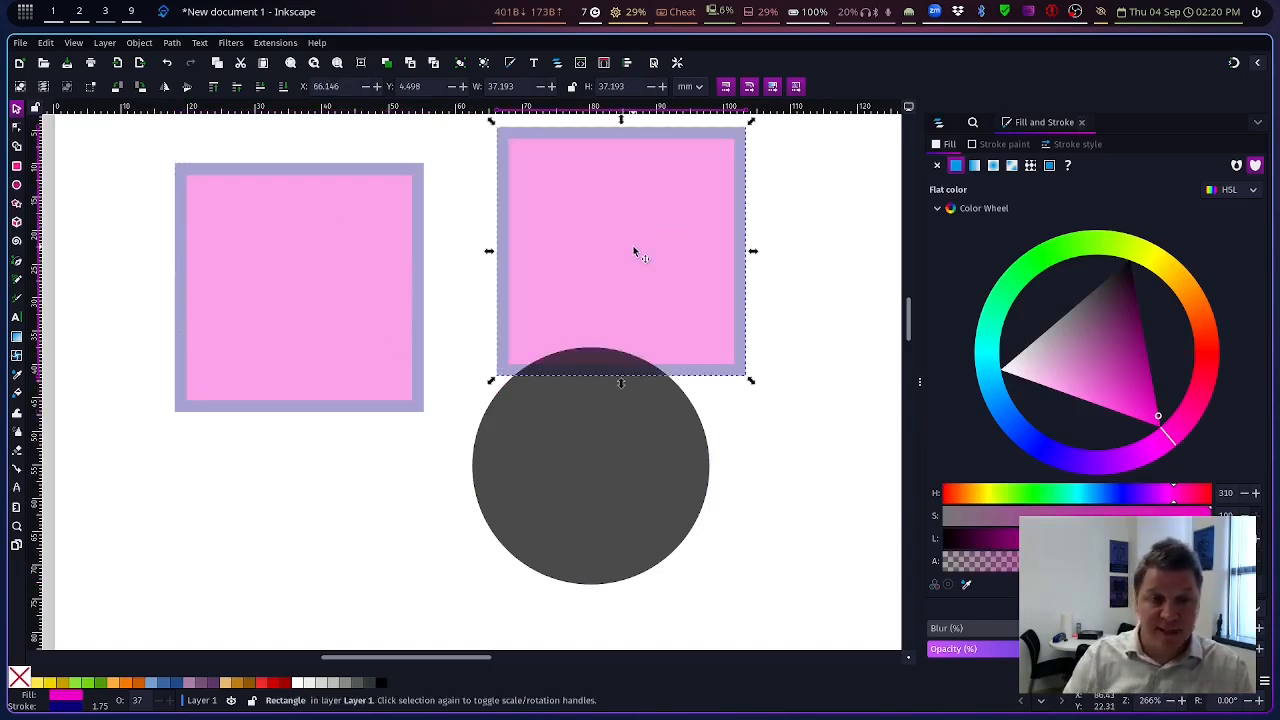
pyautogui.press('Delete')
# - Apply the copied square's style to the circle
pyautogui.click(617, 413)
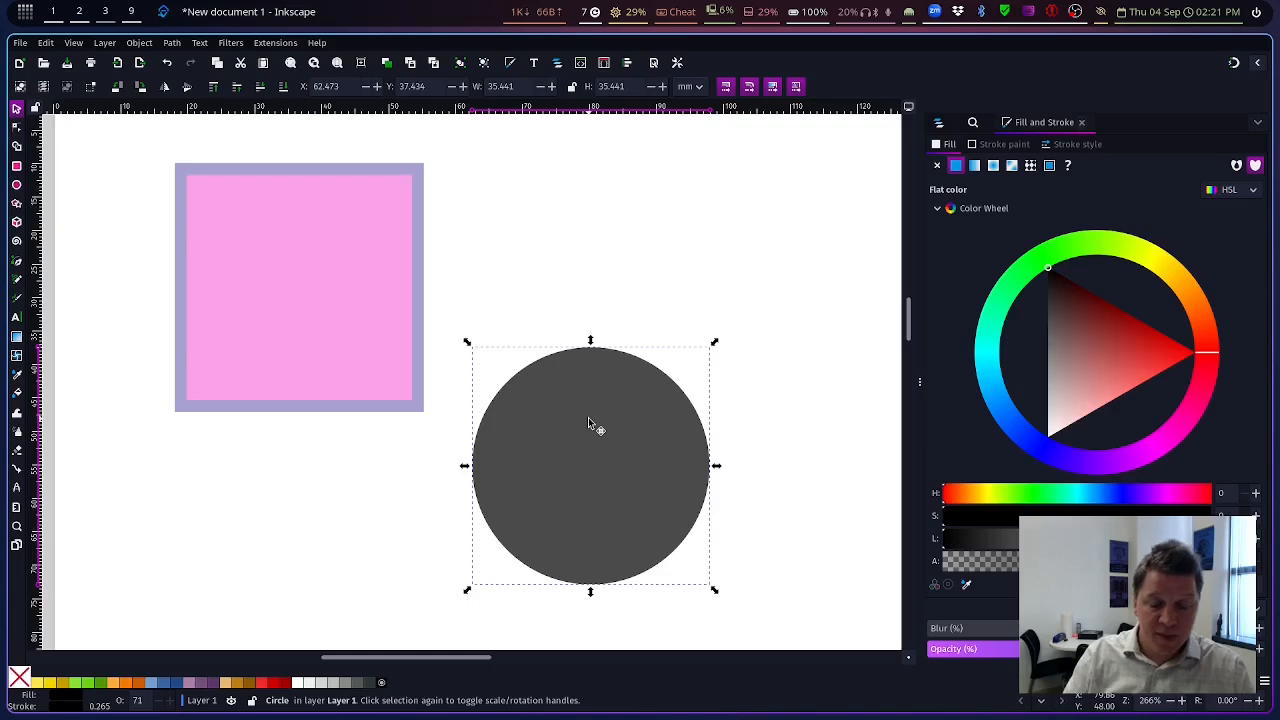
pyautogui.hotkey('ctrl', 'shift', 'v')
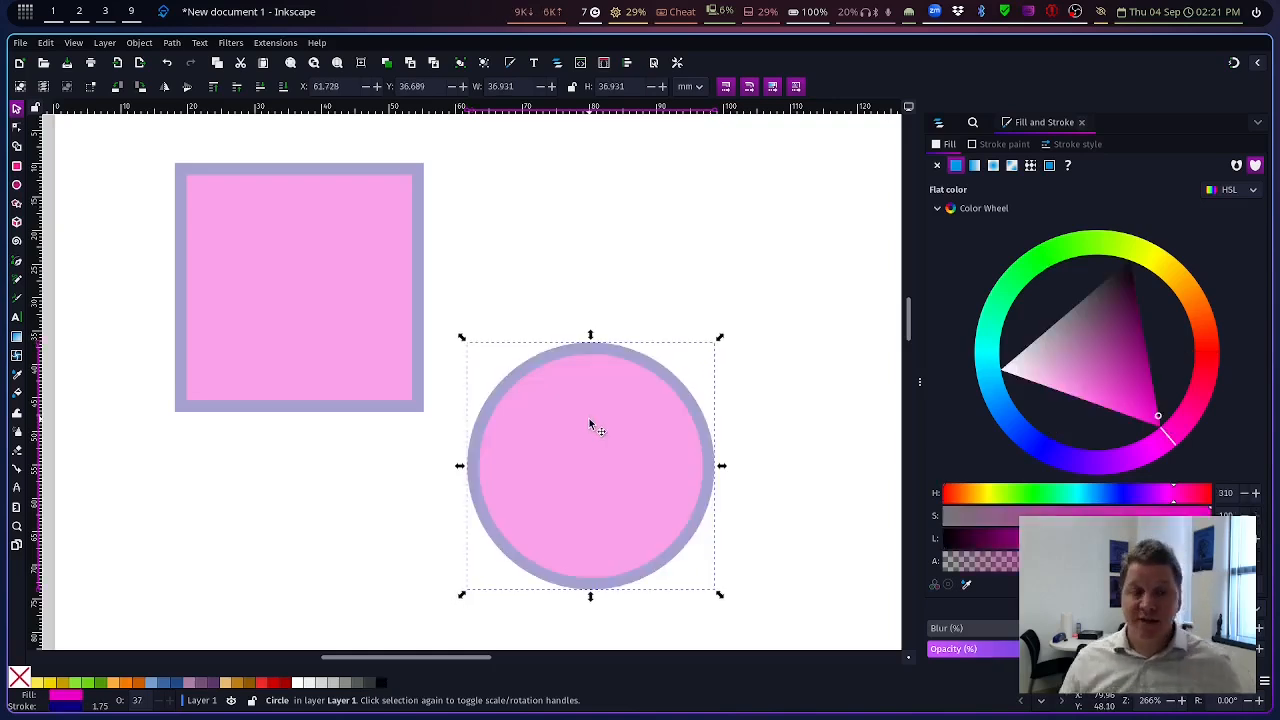